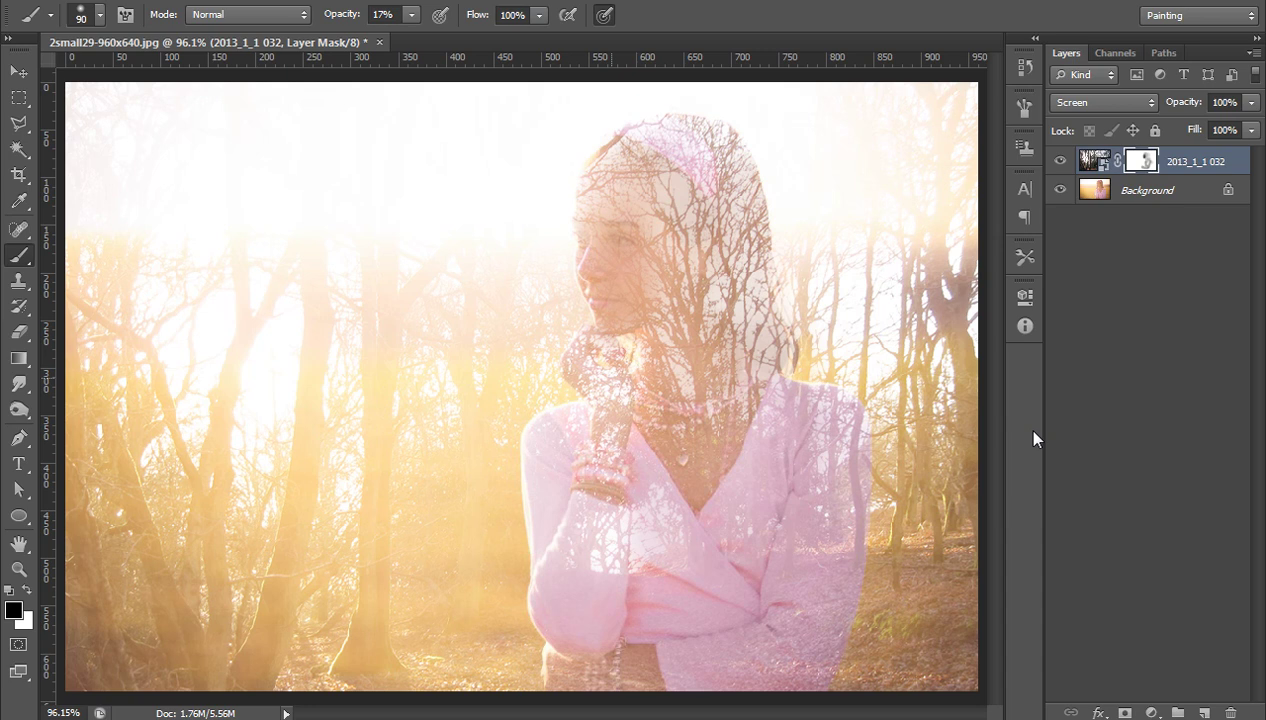
Step: Browse the Google Images results for double exposure photography tutorial, then return to the top
{"action": "key", "text": "alt+Tab"}
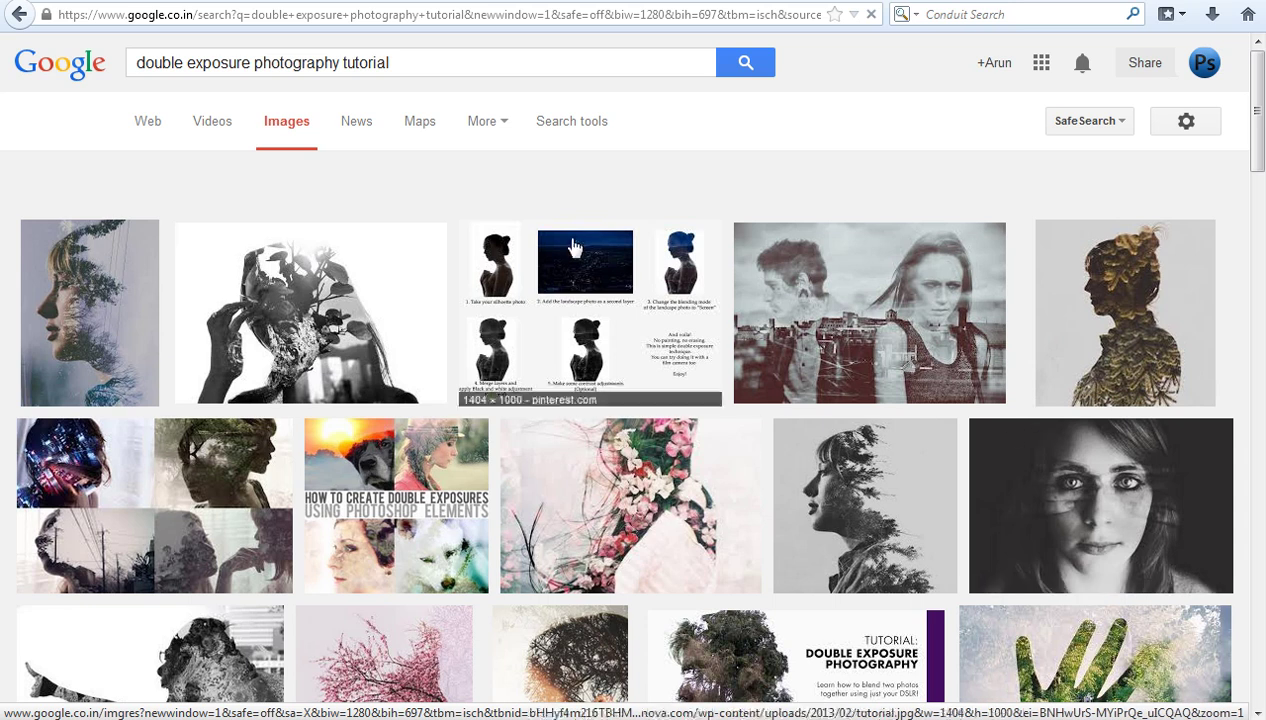
{"action": "left_click", "coordinate": [398, 62]}
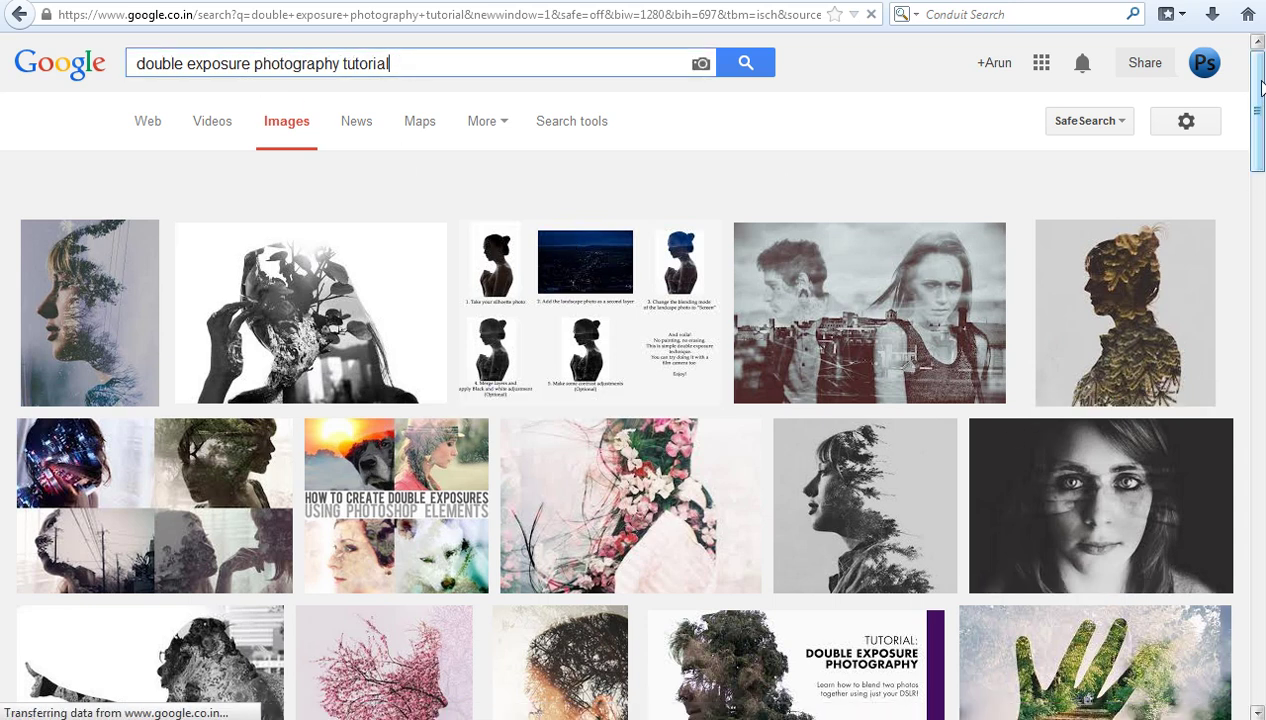
{"action": "scroll", "coordinate": [1260, 95], "scroll_direction": "down", "scroll_amount": 3}
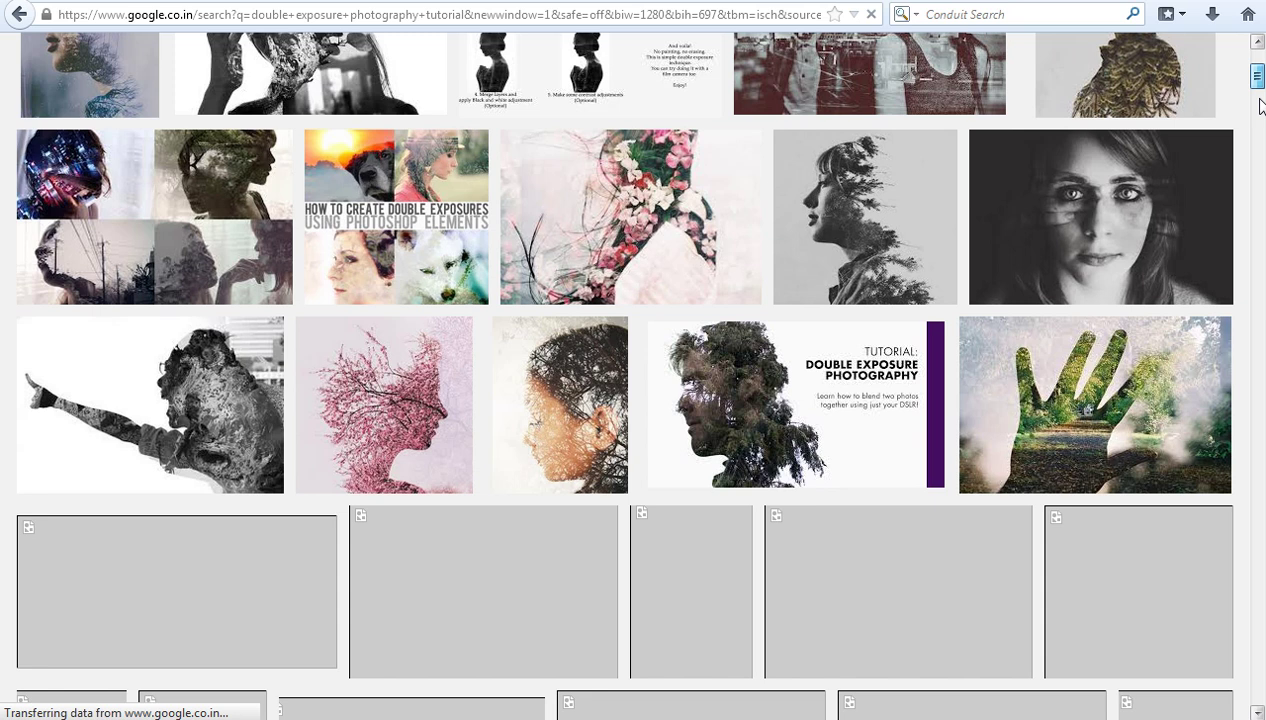
{"action": "scroll", "coordinate": [1260, 120], "scroll_direction": "down", "scroll_amount": 4}
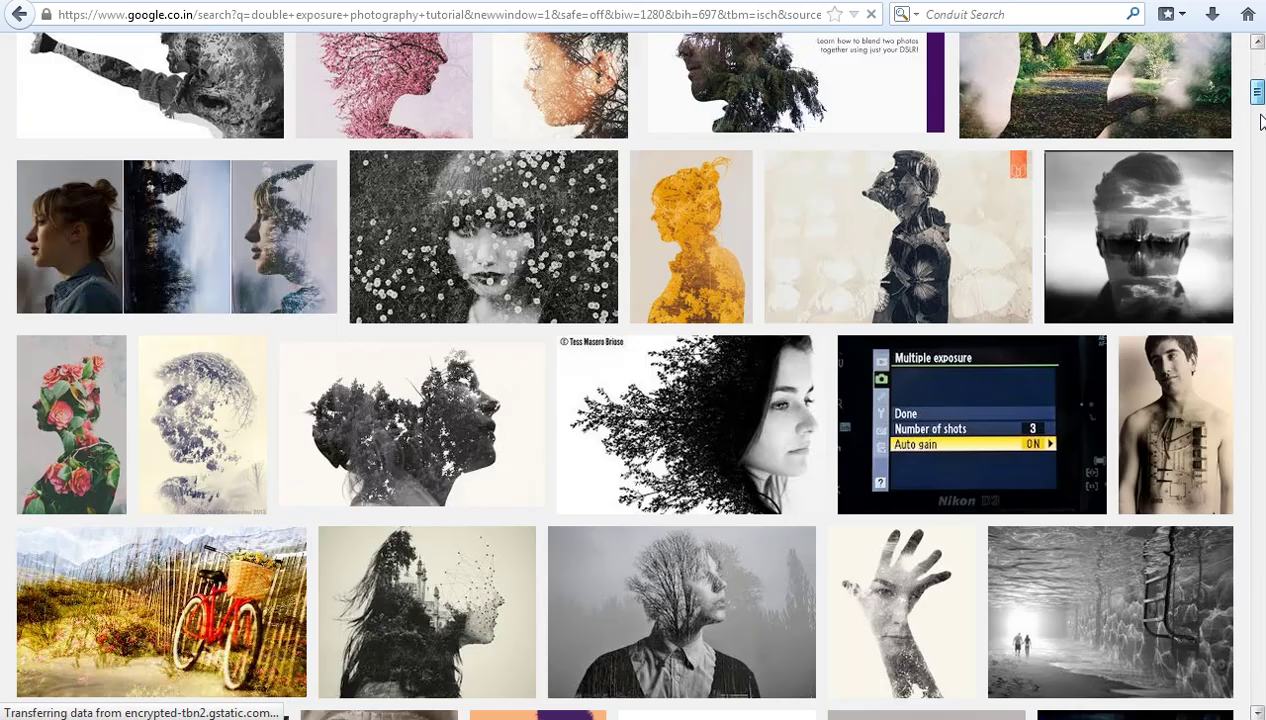
{"action": "scroll", "coordinate": [1260, 120], "scroll_direction": "down", "scroll_amount": 5}
{"action": "scroll", "coordinate": [1260, 133], "scroll_direction": "down", "scroll_amount": 3}
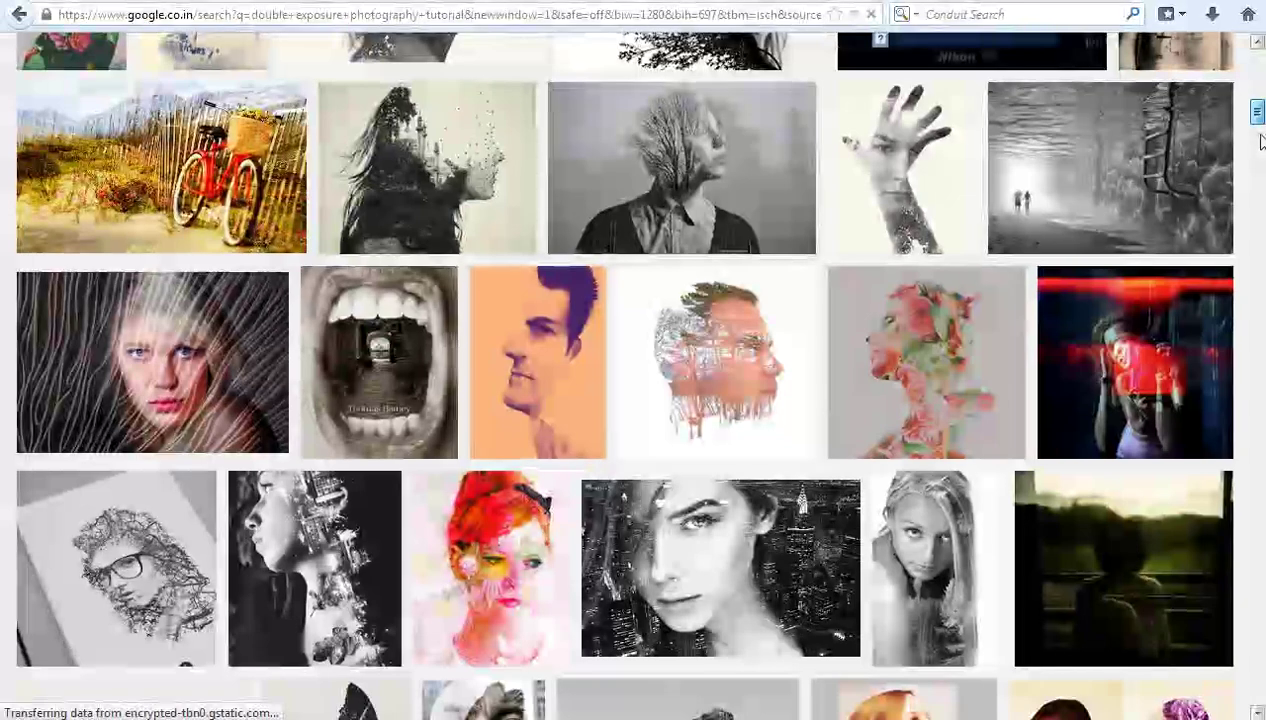
{"action": "scroll", "coordinate": [1260, 143], "scroll_direction": "down", "scroll_amount": 1}
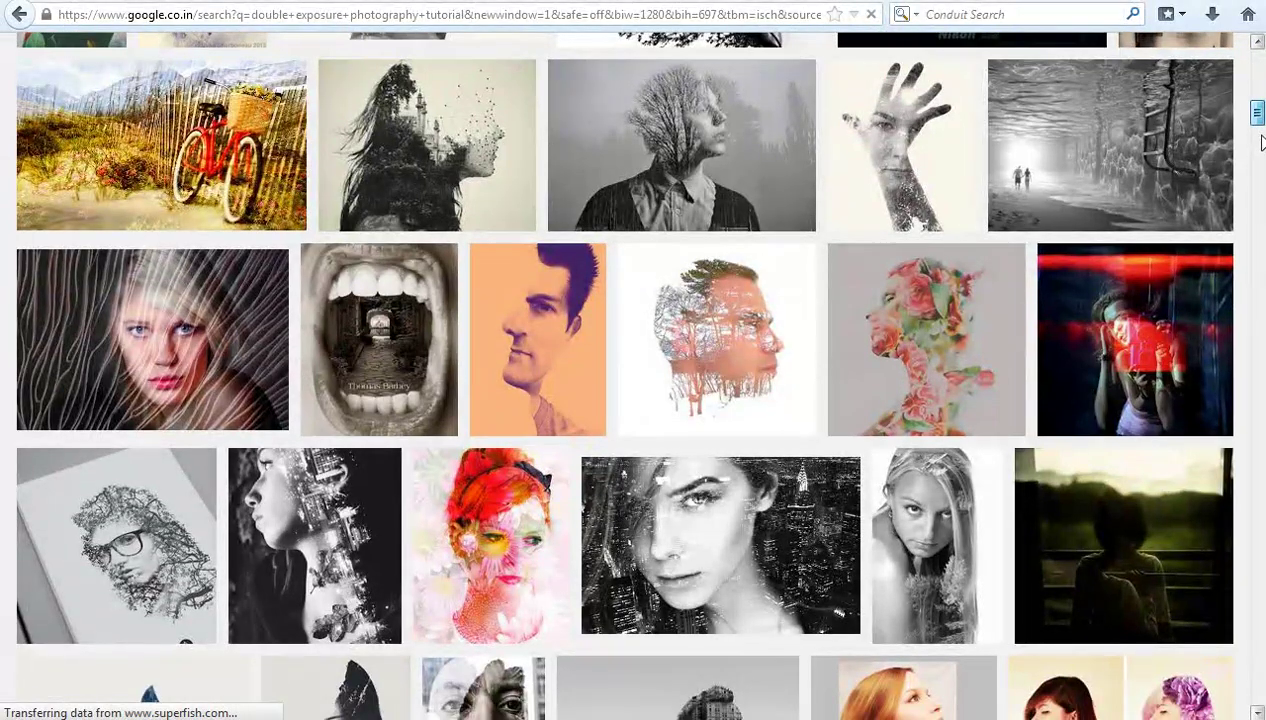
{"action": "left_click_drag", "start_coordinate": [1260, 120], "coordinate": [1261, 64]}
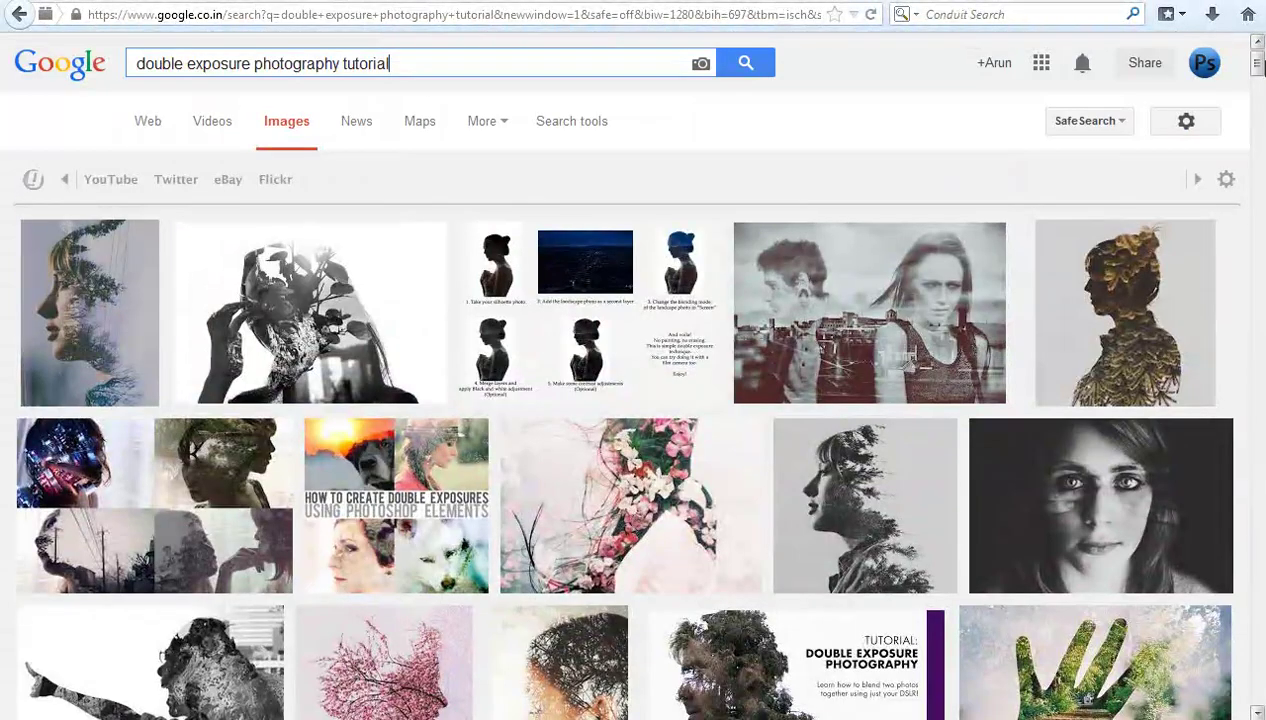
{"action": "mouse_move", "coordinate": [1260, 66]}
{"action": "left_mouse_down"}
{"action": "mouse_move", "coordinate": [1257, 192]}
{"action": "mouse_move", "coordinate": [1258, 63]}
{"action": "left_mouse_up"}
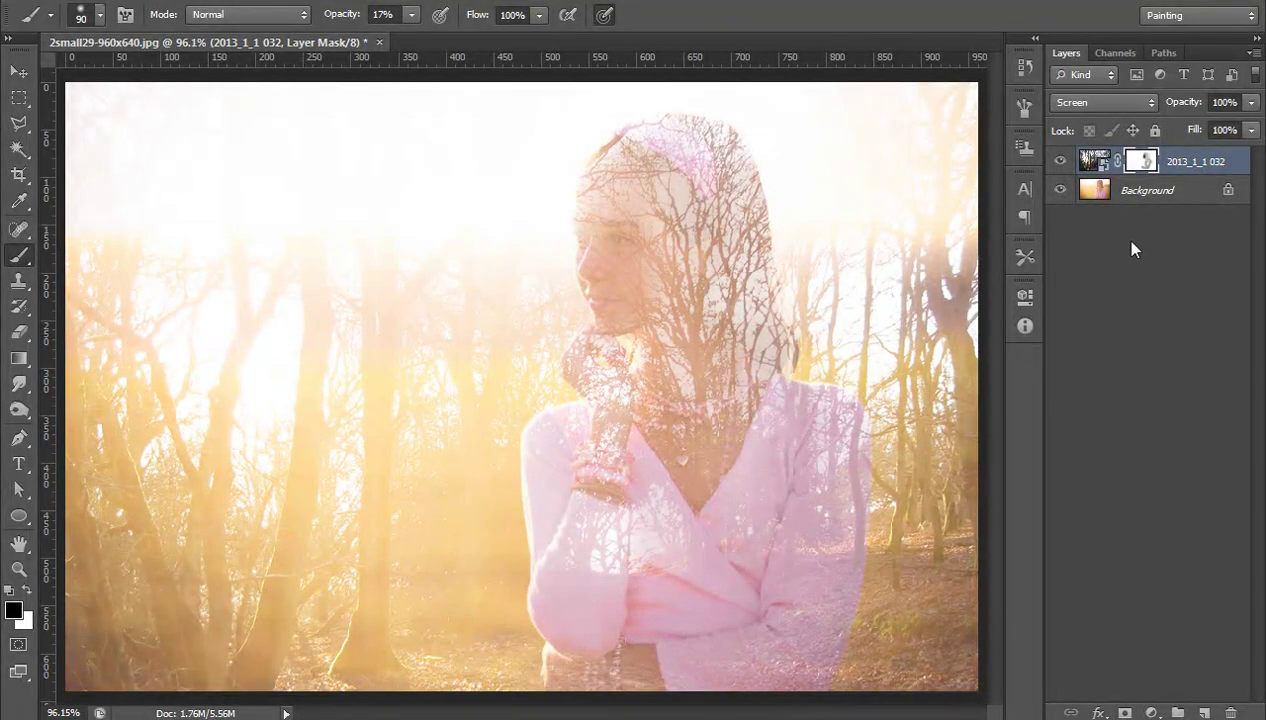
Step: Delete the forest layer's mask and set its blend mode back to Normal
{"action": "left_click", "coordinate": [1135, 323]}
{"action": "left_click", "coordinate": [1141, 166]}
{"action": "right_click", "coordinate": [1141, 166]}
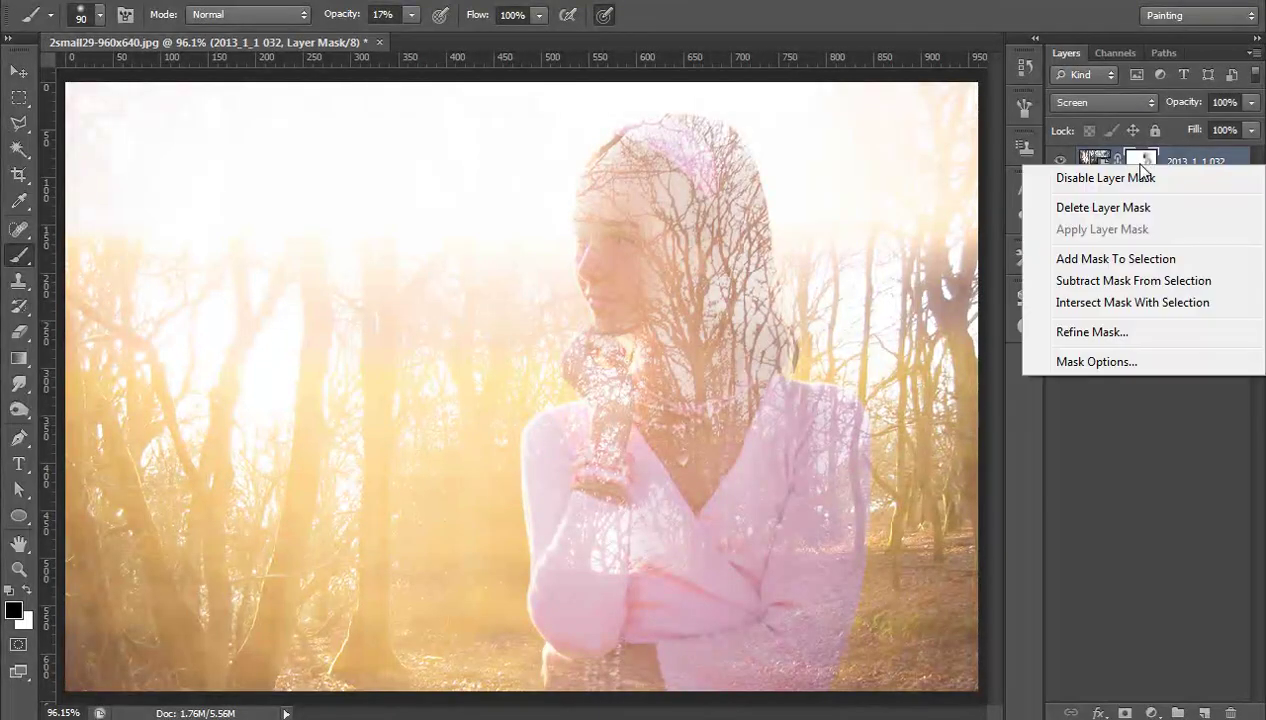
{"action": "left_click", "coordinate": [1107, 209]}
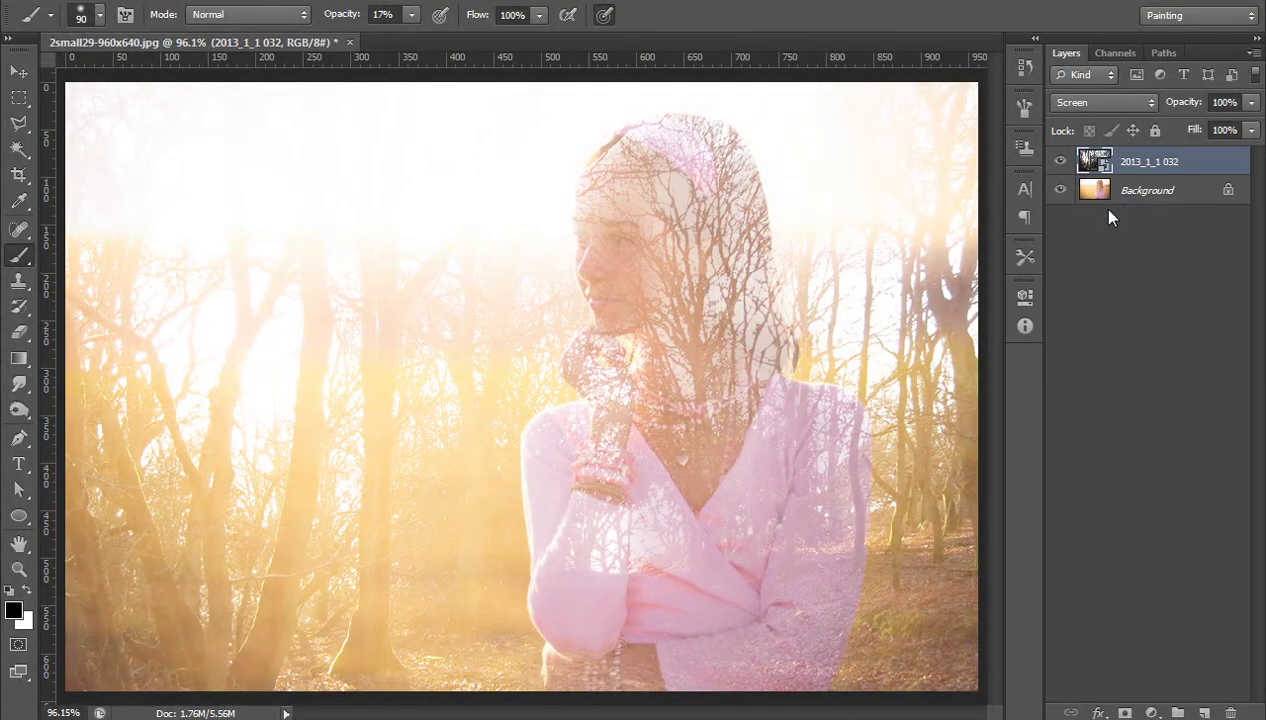
{"action": "left_click", "coordinate": [1082, 103]}
{"action": "left_click", "coordinate": [1068, 122]}
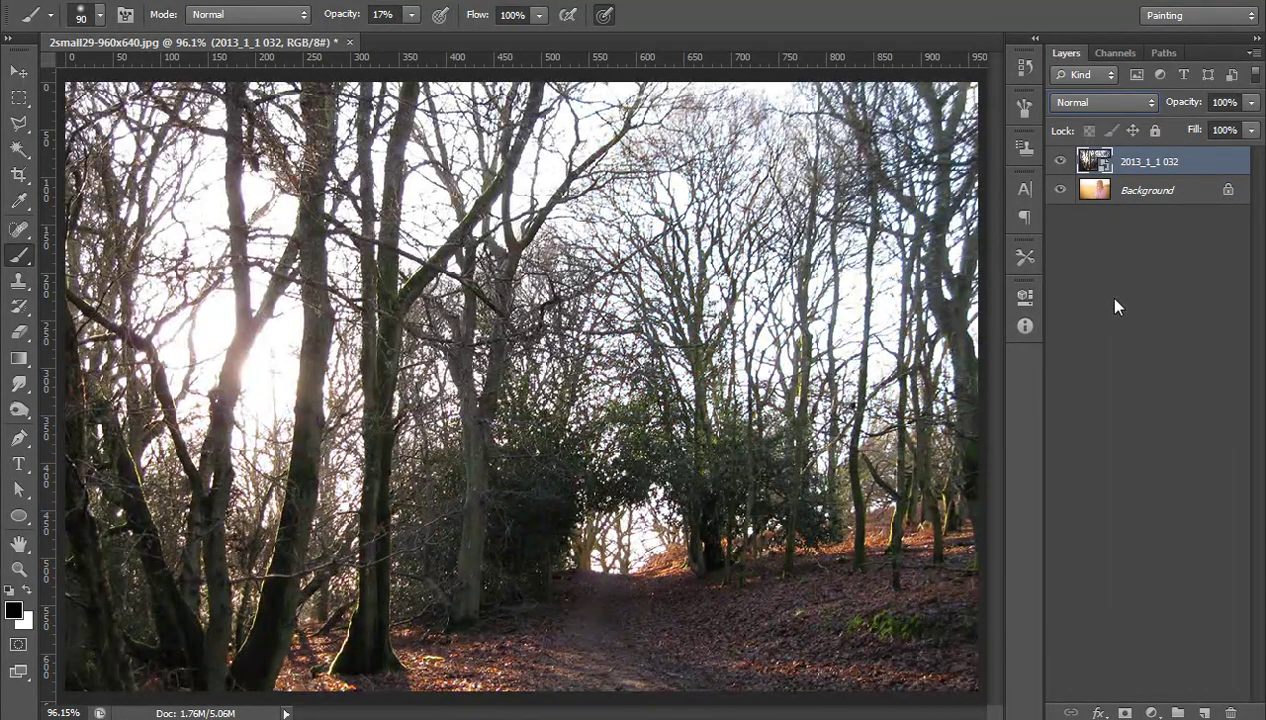
Step: Toggle the forest layer's visibility to compare, then select layer 2013_1_1 032 unchanged
{"action": "left_click", "coordinate": [1115, 298]}
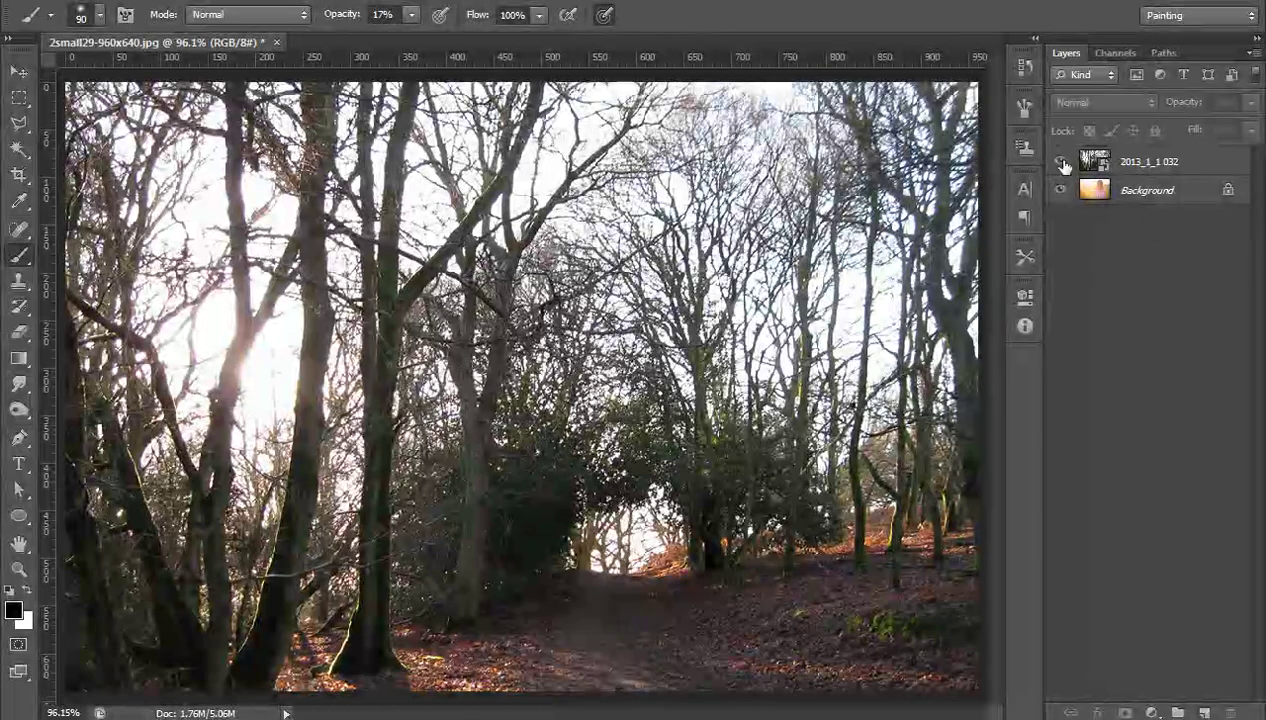
{"action": "left_click", "coordinate": [1061, 162]}
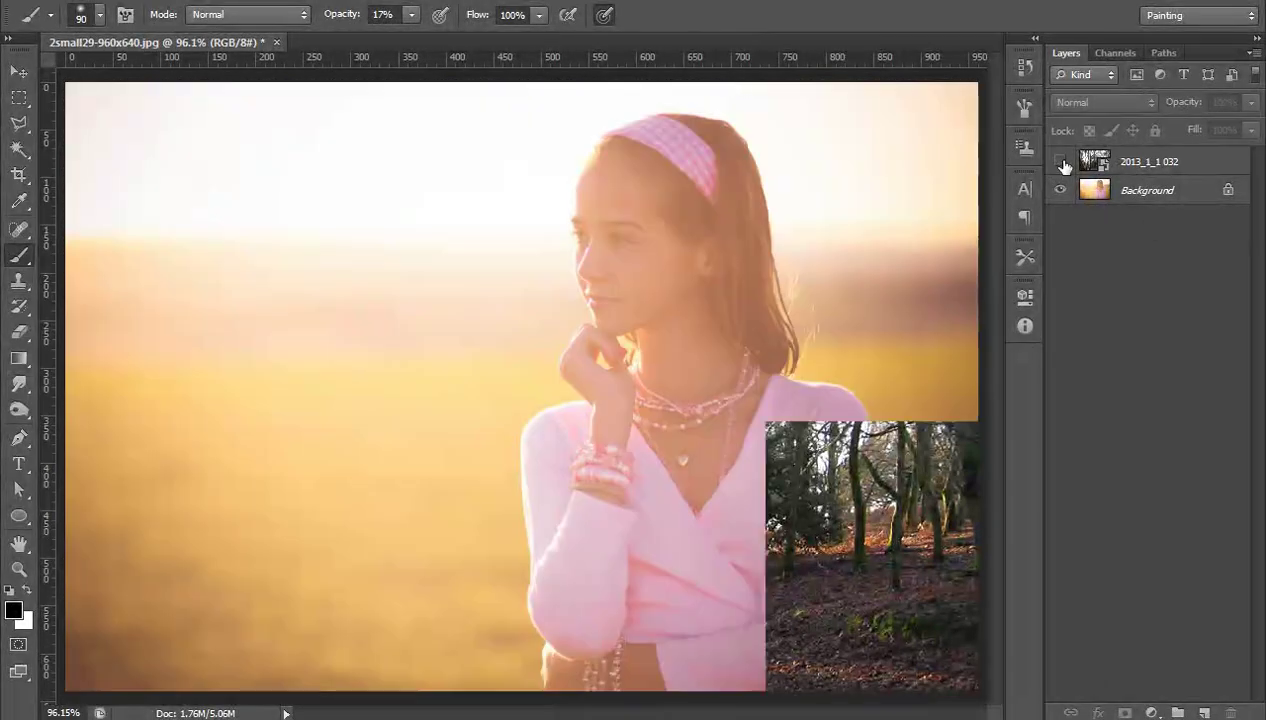
{"action": "left_click", "coordinate": [1162, 196]}
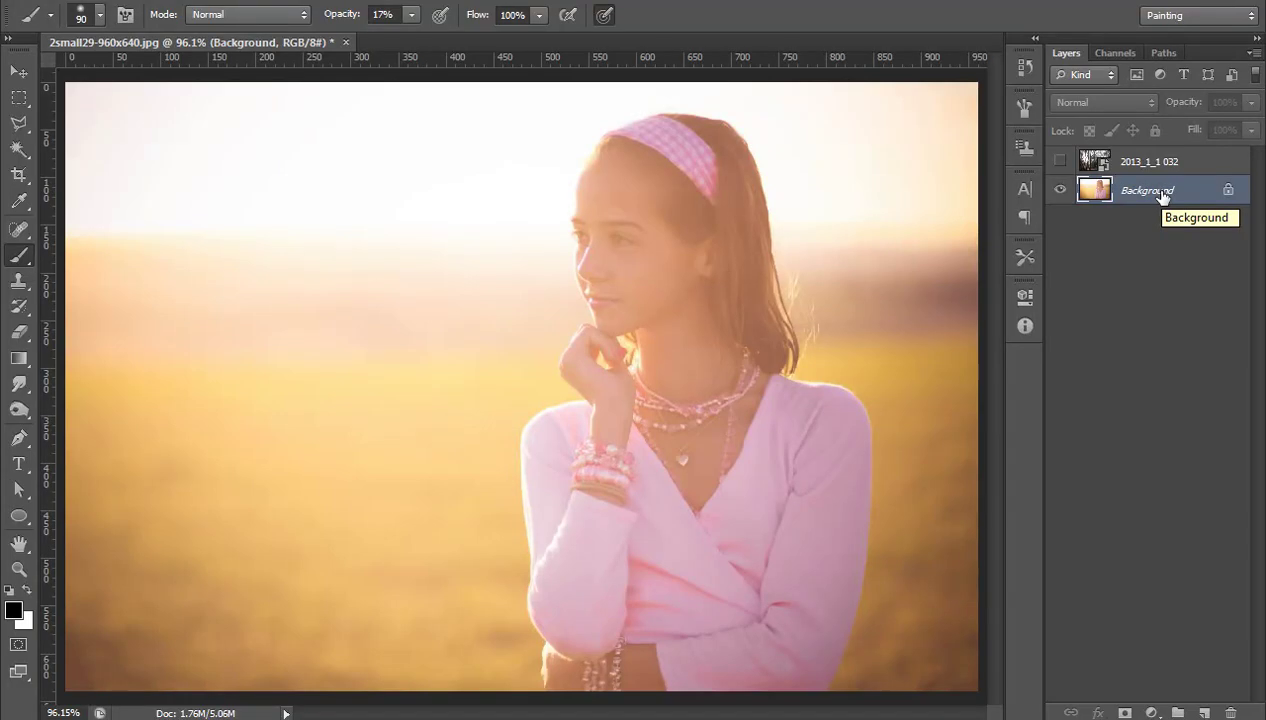
{"action": "left_click", "coordinate": [1061, 166]}
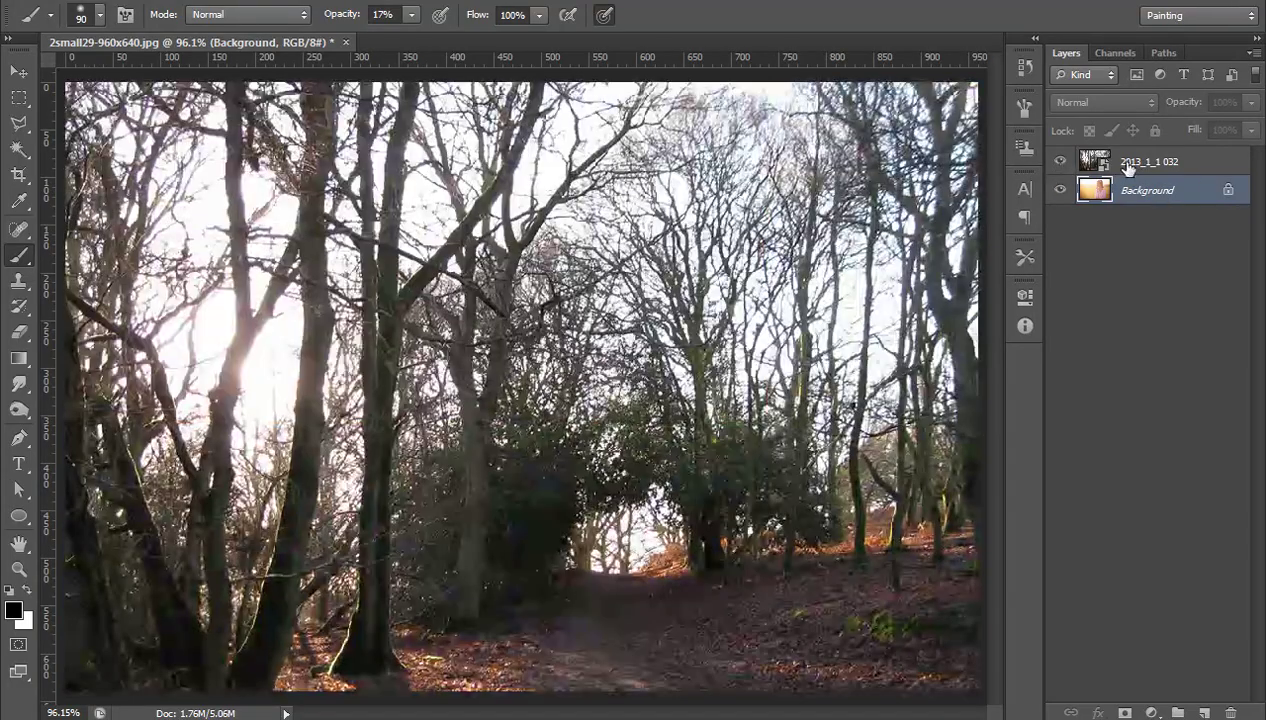
{"action": "double_click", "coordinate": [1128, 166]}
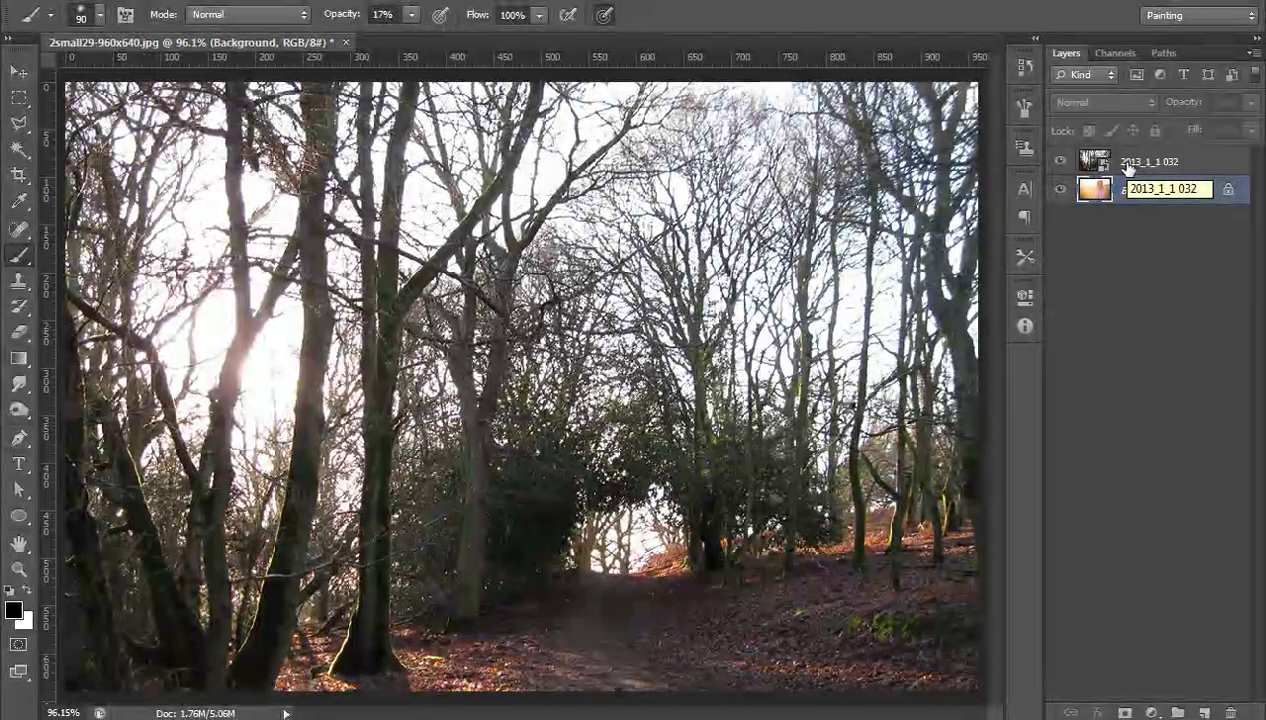
{"action": "left_click", "coordinate": [1128, 166]}
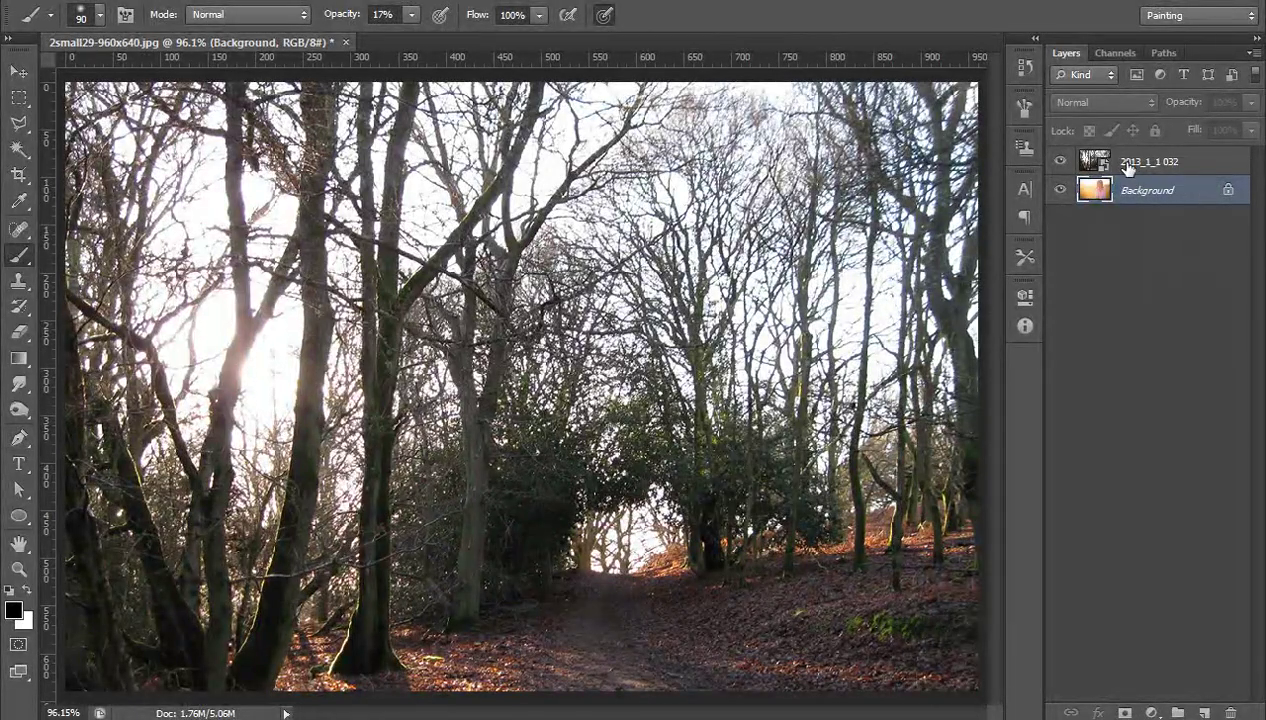
{"action": "left_click", "coordinate": [1128, 166]}
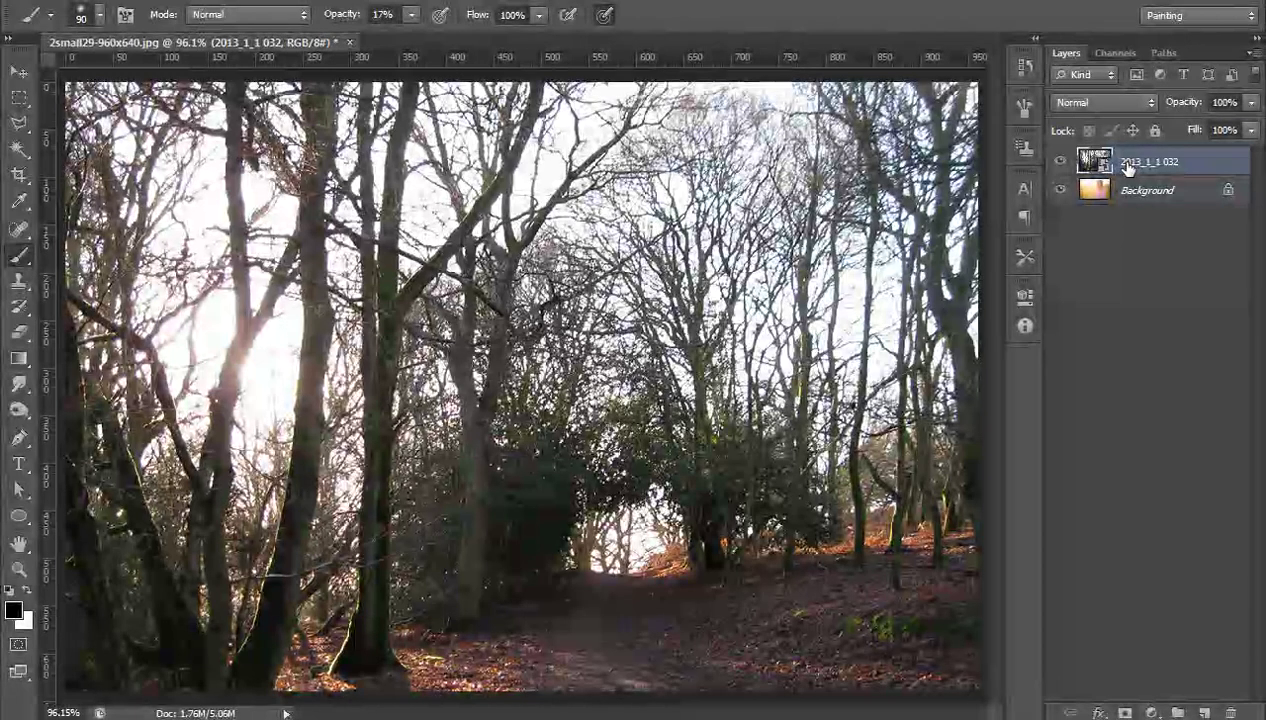
Step: Set the forest layer to Screen blending and nudge it slightly right with the Move tool
{"action": "left_click", "coordinate": [1127, 168], "text": "ctrl"}
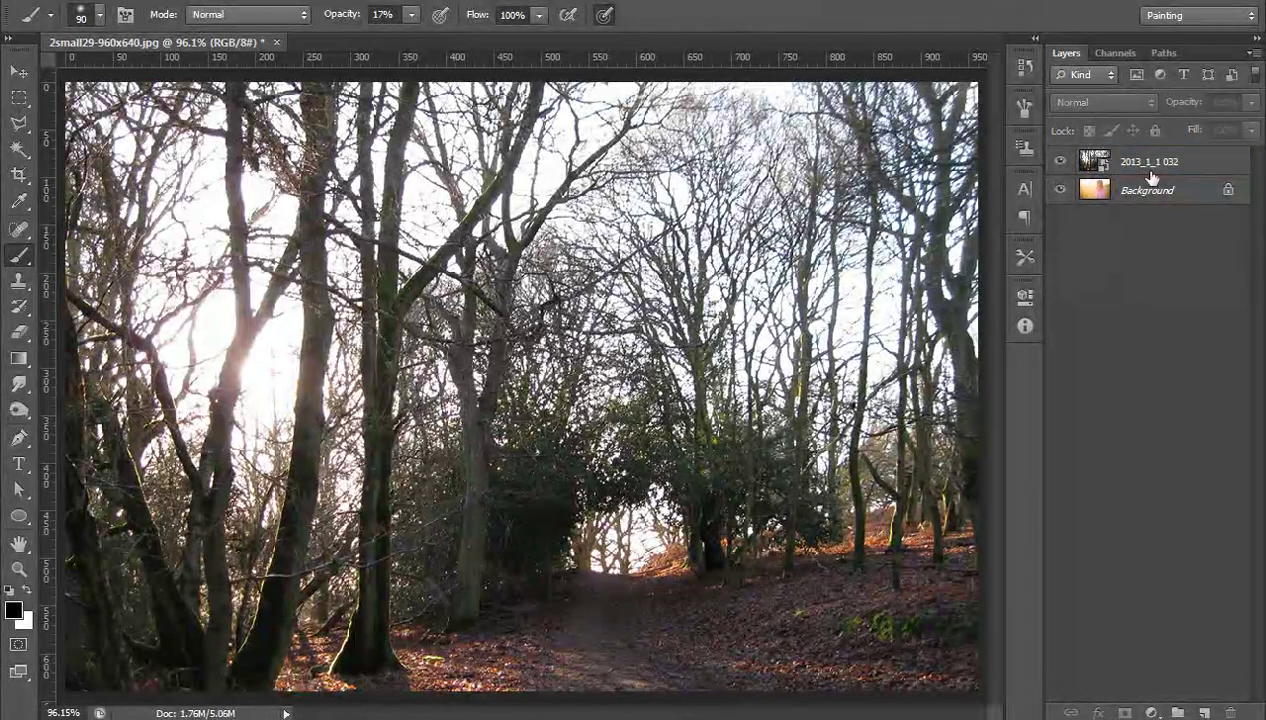
{"action": "left_click", "coordinate": [1146, 172]}
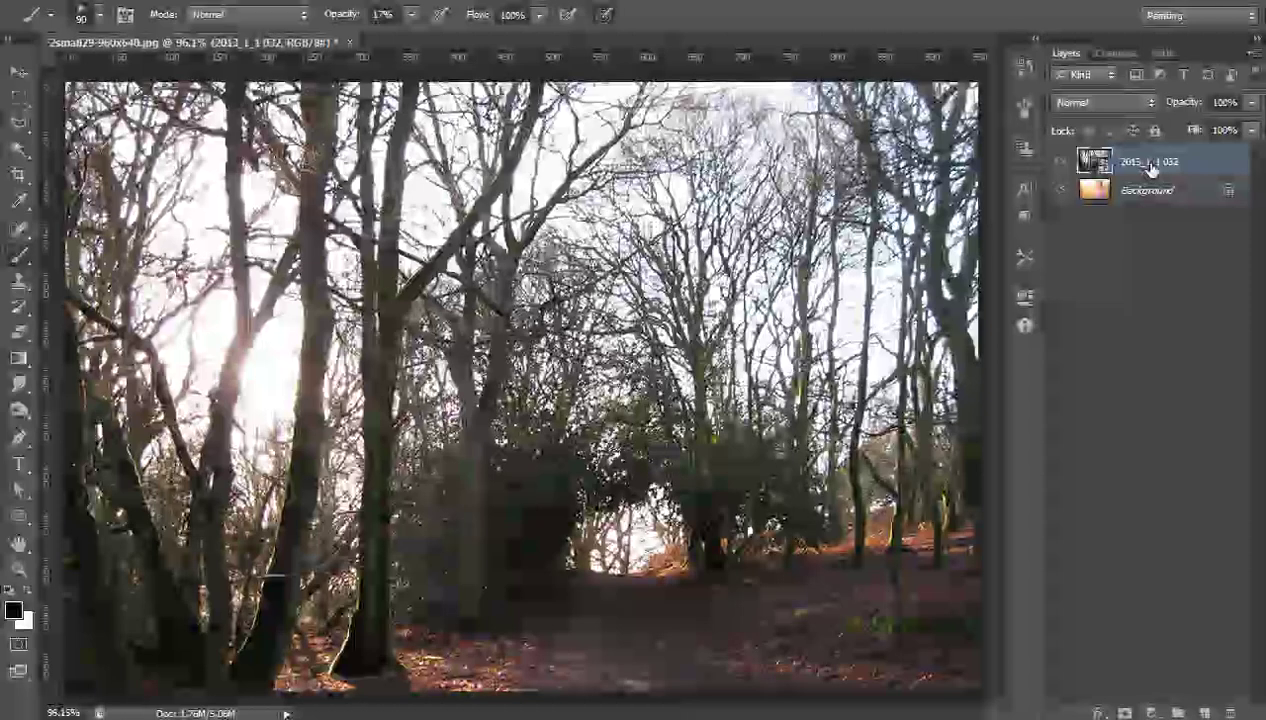
{"action": "left_click", "coordinate": [1095, 104]}
{"action": "left_click", "coordinate": [1084, 286]}
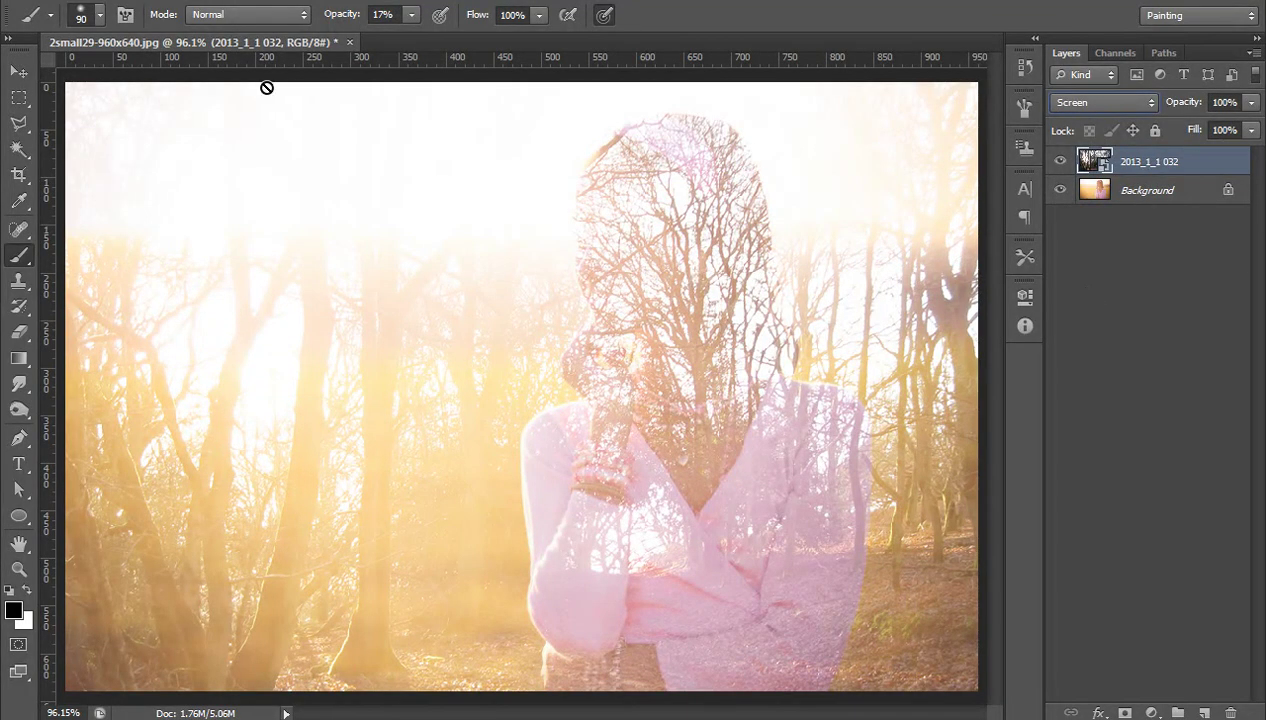
{"action": "left_click", "coordinate": [18, 72]}
{"action": "mouse_move", "coordinate": [588, 263]}
{"action": "left_mouse_down"}
{"action": "mouse_move", "coordinate": [616, 260]}
{"action": "mouse_move", "coordinate": [579, 262]}
{"action": "mouse_move", "coordinate": [578, 313]}
{"action": "mouse_move", "coordinate": [579, 268]}
{"action": "left_mouse_up"}
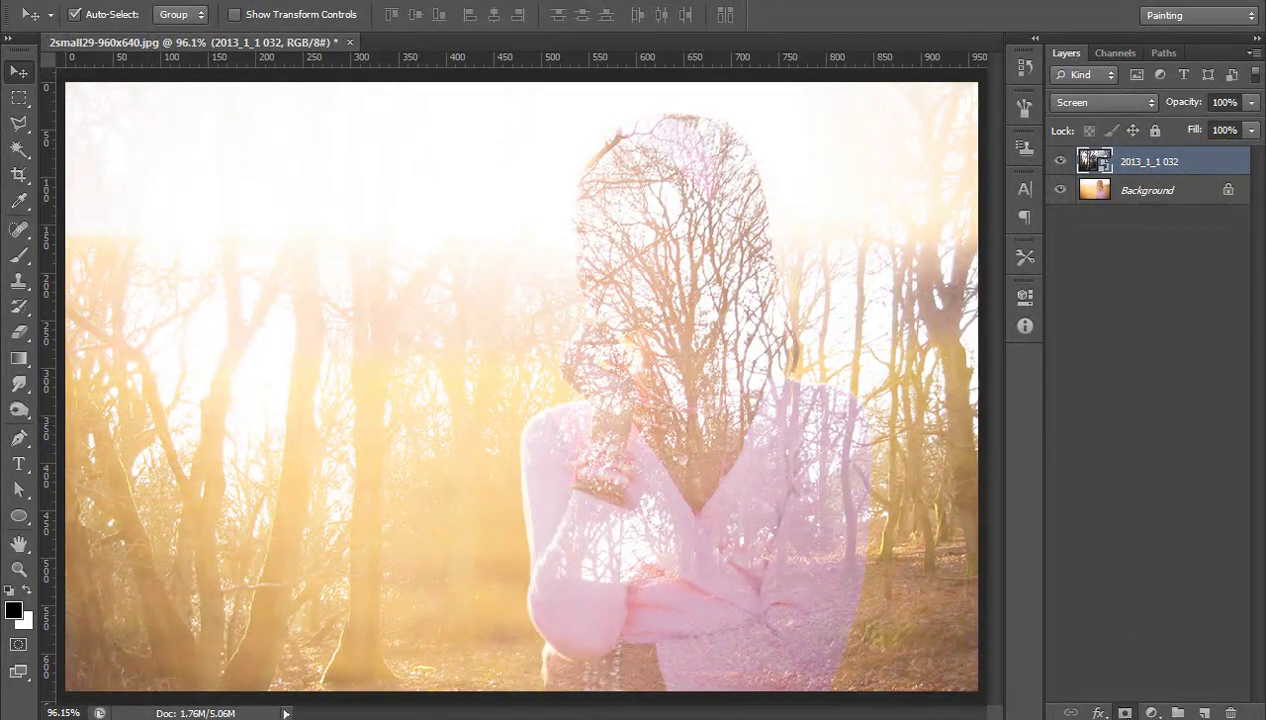
Step: Add a white mask and paint away trees over the face's left side and chin, raising opacity to 80%
{"action": "left_click", "coordinate": [1125, 712]}
{"action": "key", "text": "b"}
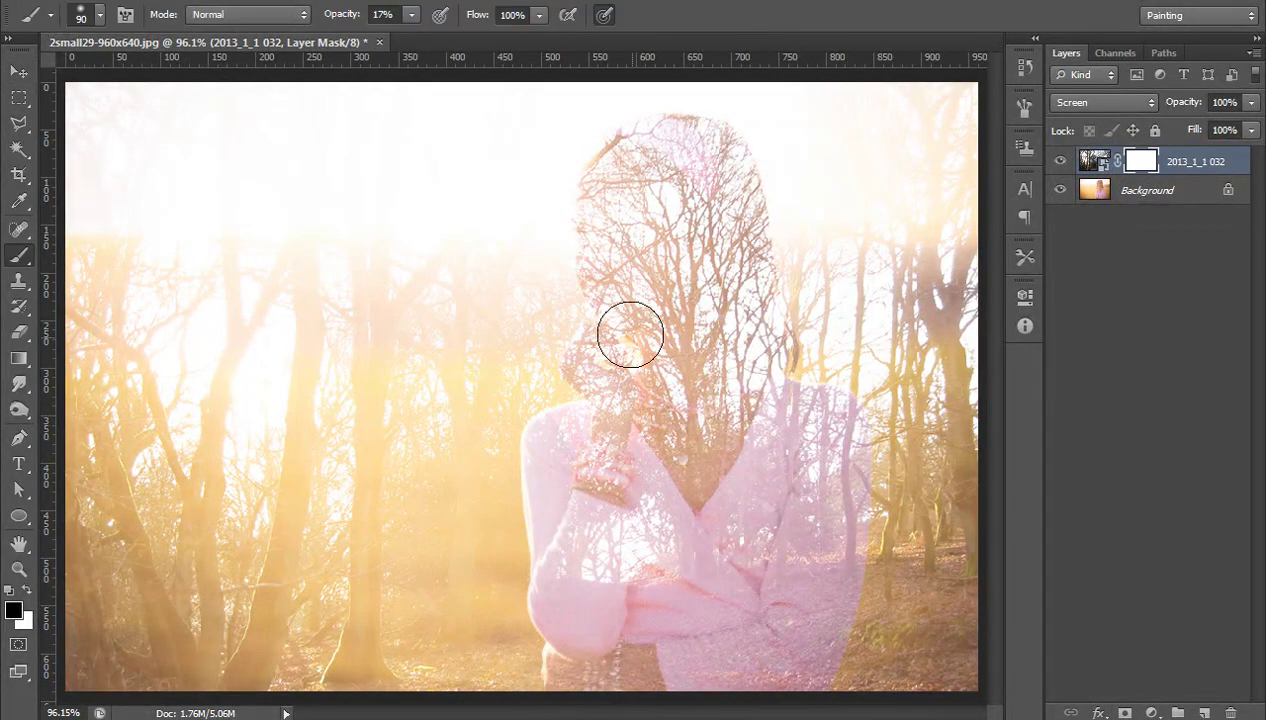
{"action": "mouse_move", "coordinate": [630, 335]}
{"action": "left_mouse_down"}
{"action": "mouse_move", "coordinate": [608, 240]}
{"action": "mouse_move", "coordinate": [613, 288]}
{"action": "mouse_move", "coordinate": [602, 254]}
{"action": "left_mouse_up"}
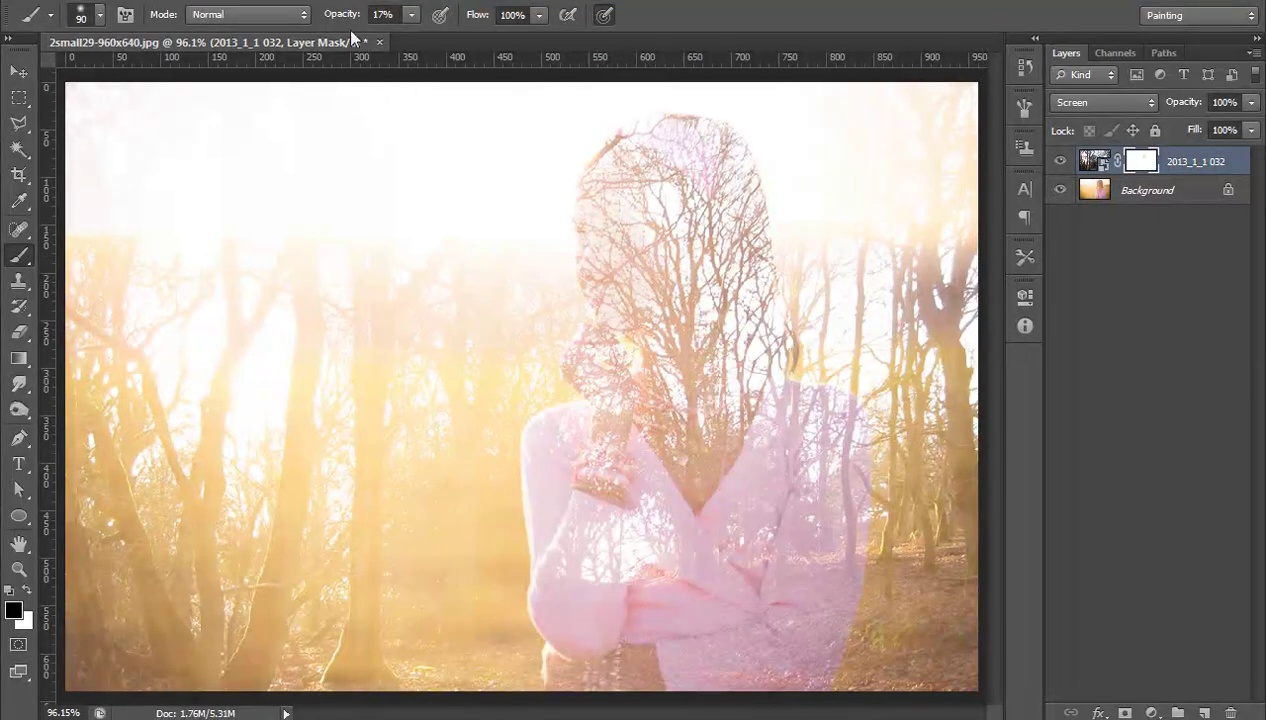
{"action": "left_click_drag", "start_coordinate": [342, 16], "coordinate": [367, 23]}
{"action": "mouse_move", "coordinate": [640, 295]}
{"action": "left_mouse_down"}
{"action": "mouse_move", "coordinate": [603, 223]}
{"action": "mouse_move", "coordinate": [601, 386]}
{"action": "mouse_move", "coordinate": [630, 275]}
{"action": "mouse_move", "coordinate": [664, 252]}
{"action": "mouse_move", "coordinate": [657, 220]}
{"action": "mouse_move", "coordinate": [666, 344]}
{"action": "mouse_move", "coordinate": [597, 239]}
{"action": "left_mouse_up"}
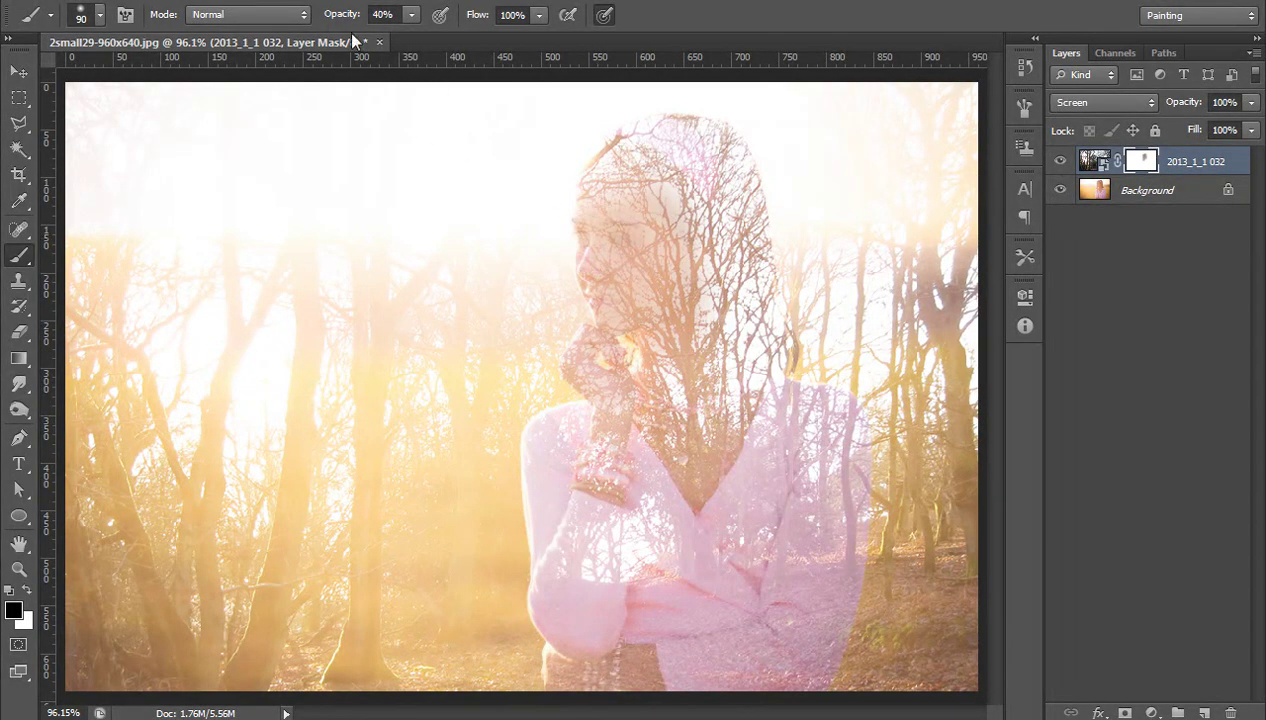
{"action": "mouse_move", "coordinate": [338, 18]}
{"action": "left_mouse_down"}
{"action": "mouse_move", "coordinate": [366, 32]}
{"action": "mouse_move", "coordinate": [376, 22]}
{"action": "left_mouse_up"}
Step: With a size-50 brush, reveal the eye, cheek, neck and collar, undo the hair stroke, and lower opacity to 24%
{"action": "key", "text": "bracketleft"}
{"action": "key", "text": "bracketleft"}
{"action": "key", "text": "bracketleft"}
{"action": "key", "text": "bracketleft"}
{"action": "key", "text": "bracketleft"}
{"action": "mouse_move", "coordinate": [585, 229]}
{"action": "left_mouse_down"}
{"action": "mouse_move", "coordinate": [623, 241]}
{"action": "mouse_move", "coordinate": [602, 302]}
{"action": "left_mouse_up"}
{"action": "left_click", "coordinate": [752, 348]}
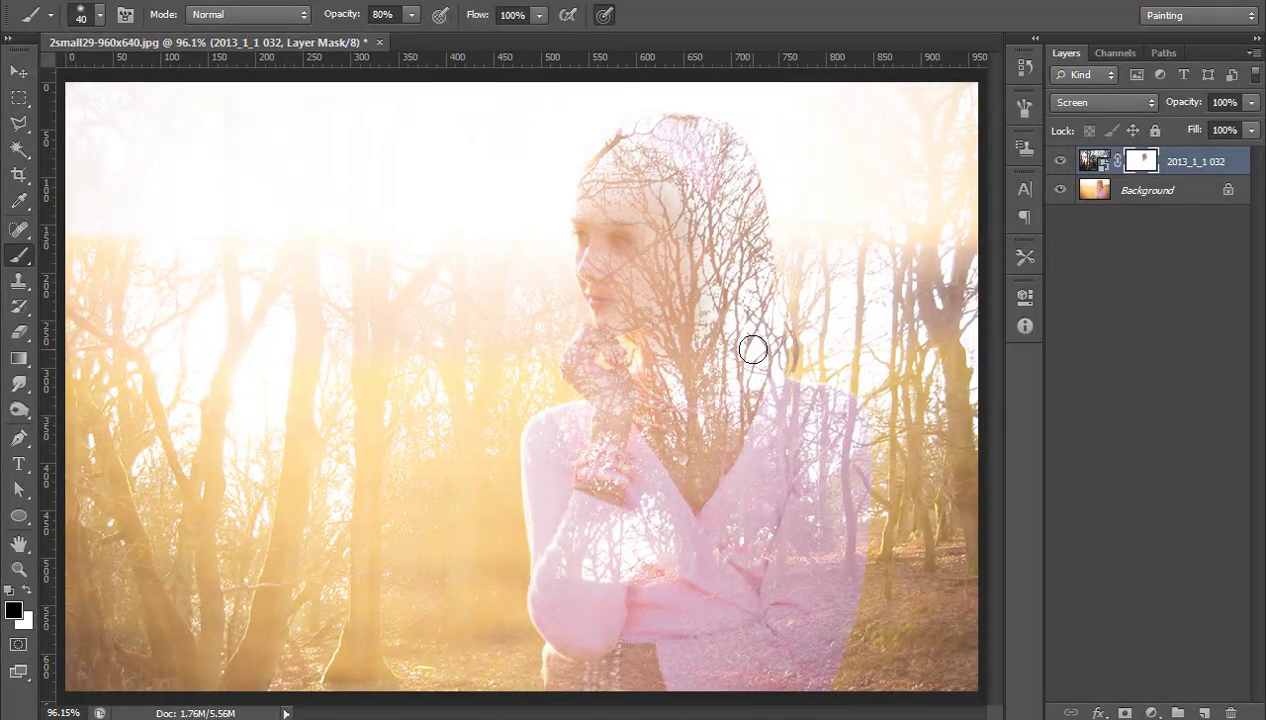
{"action": "mouse_move", "coordinate": [673, 381]}
{"action": "left_mouse_down"}
{"action": "mouse_move", "coordinate": [642, 381]}
{"action": "mouse_move", "coordinate": [622, 340]}
{"action": "mouse_move", "coordinate": [642, 330]}
{"action": "mouse_move", "coordinate": [651, 385]}
{"action": "left_mouse_up"}
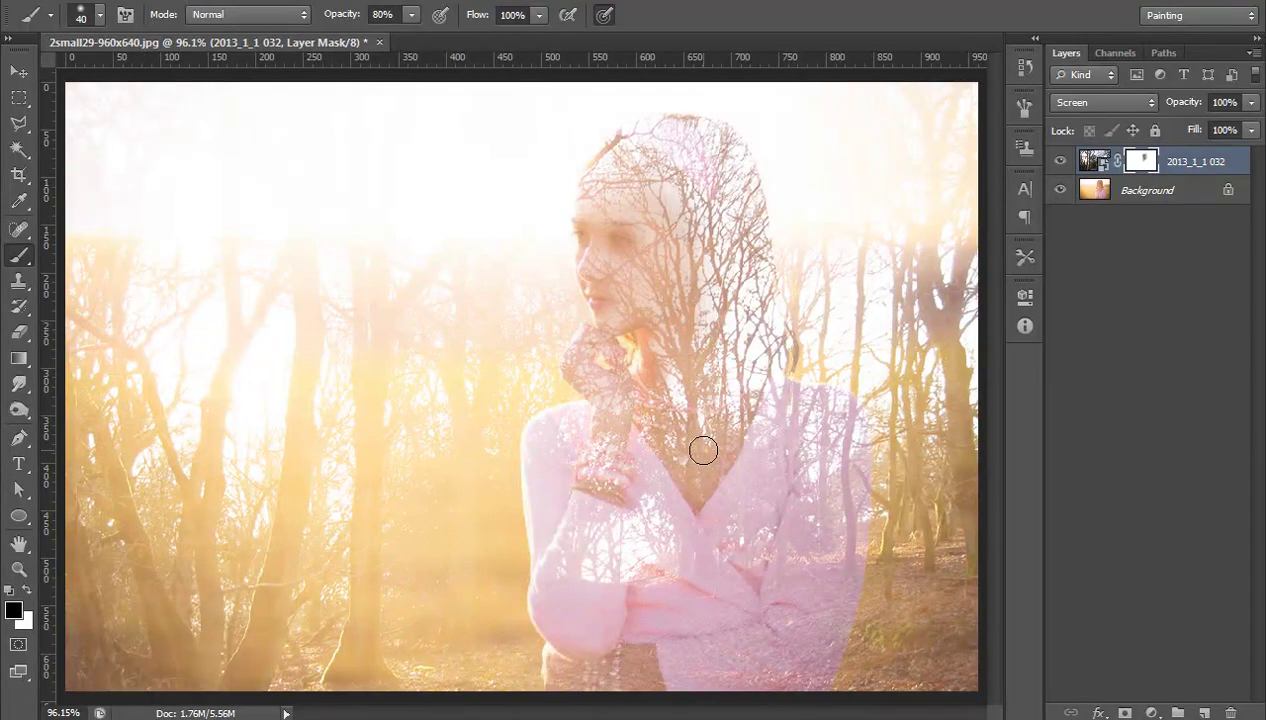
{"action": "mouse_move", "coordinate": [704, 446]}
{"action": "left_mouse_down"}
{"action": "mouse_move", "coordinate": [775, 406]}
{"action": "mouse_move", "coordinate": [783, 376]}
{"action": "mouse_move", "coordinate": [747, 471]}
{"action": "mouse_move", "coordinate": [810, 433]}
{"action": "mouse_move", "coordinate": [825, 395]}
{"action": "mouse_move", "coordinate": [770, 339]}
{"action": "mouse_move", "coordinate": [765, 300]}
{"action": "mouse_move", "coordinate": [762, 386]}
{"action": "mouse_move", "coordinate": [759, 252]}
{"action": "left_mouse_up"}
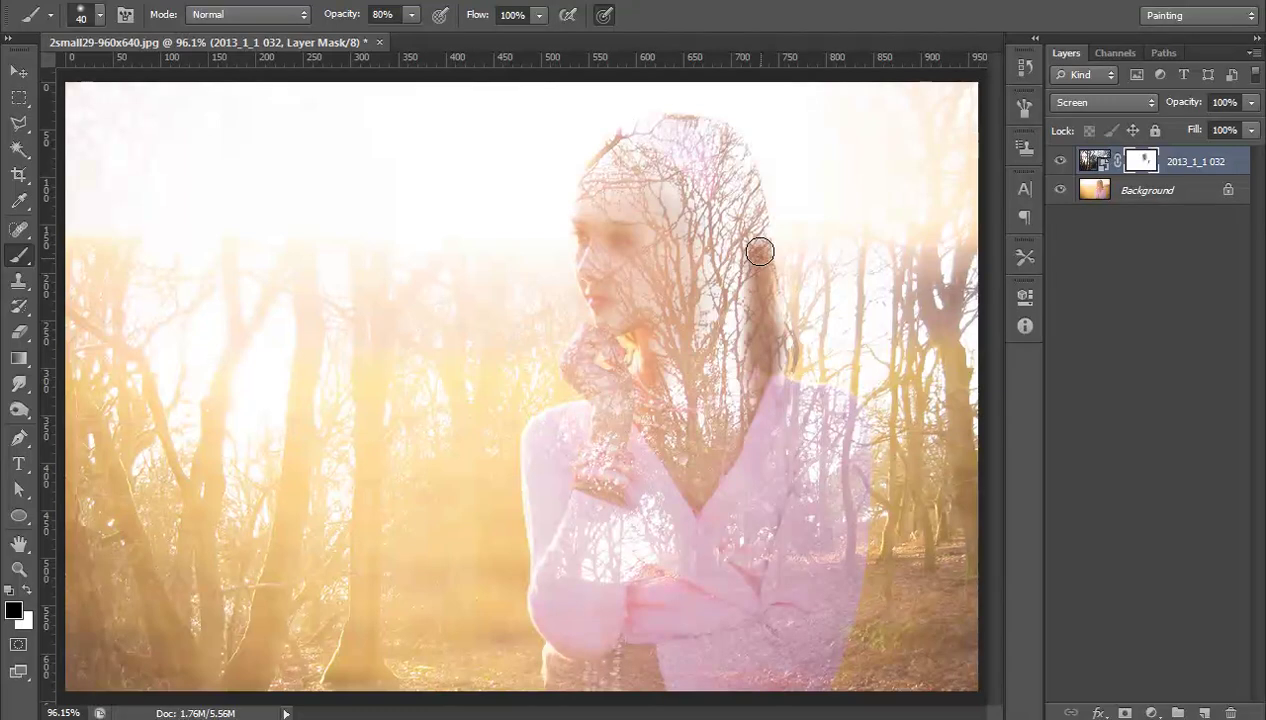
{"action": "key", "text": "ctrl+z"}
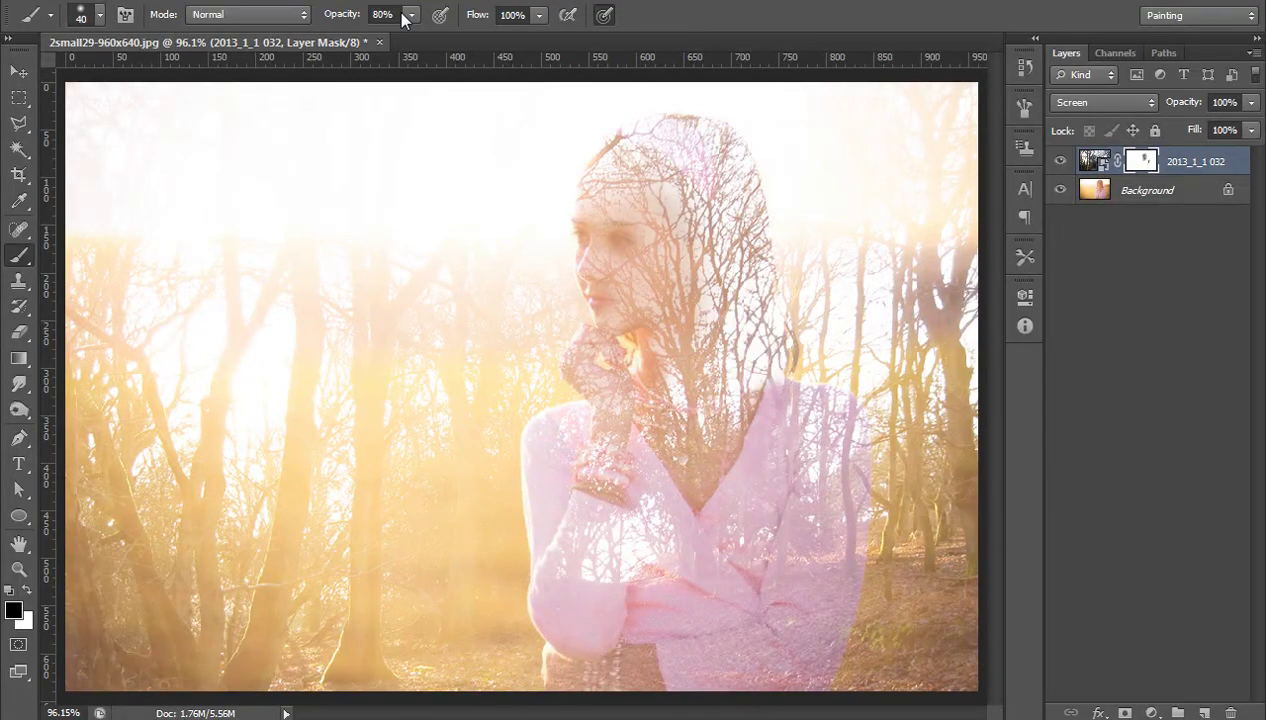
{"action": "mouse_move", "coordinate": [351, 20]}
{"action": "left_mouse_down"}
{"action": "mouse_move", "coordinate": [316, 20]}
{"action": "mouse_move", "coordinate": [328, 23]}
{"action": "left_mouse_up"}
{"action": "mouse_move", "coordinate": [757, 302]}
{"action": "left_mouse_down"}
{"action": "mouse_move", "coordinate": [762, 366]}
{"action": "mouse_move", "coordinate": [781, 336]}
{"action": "mouse_move", "coordinate": [752, 352]}
{"action": "mouse_move", "coordinate": [725, 330]}
{"action": "mouse_move", "coordinate": [709, 418]}
{"action": "left_mouse_up"}
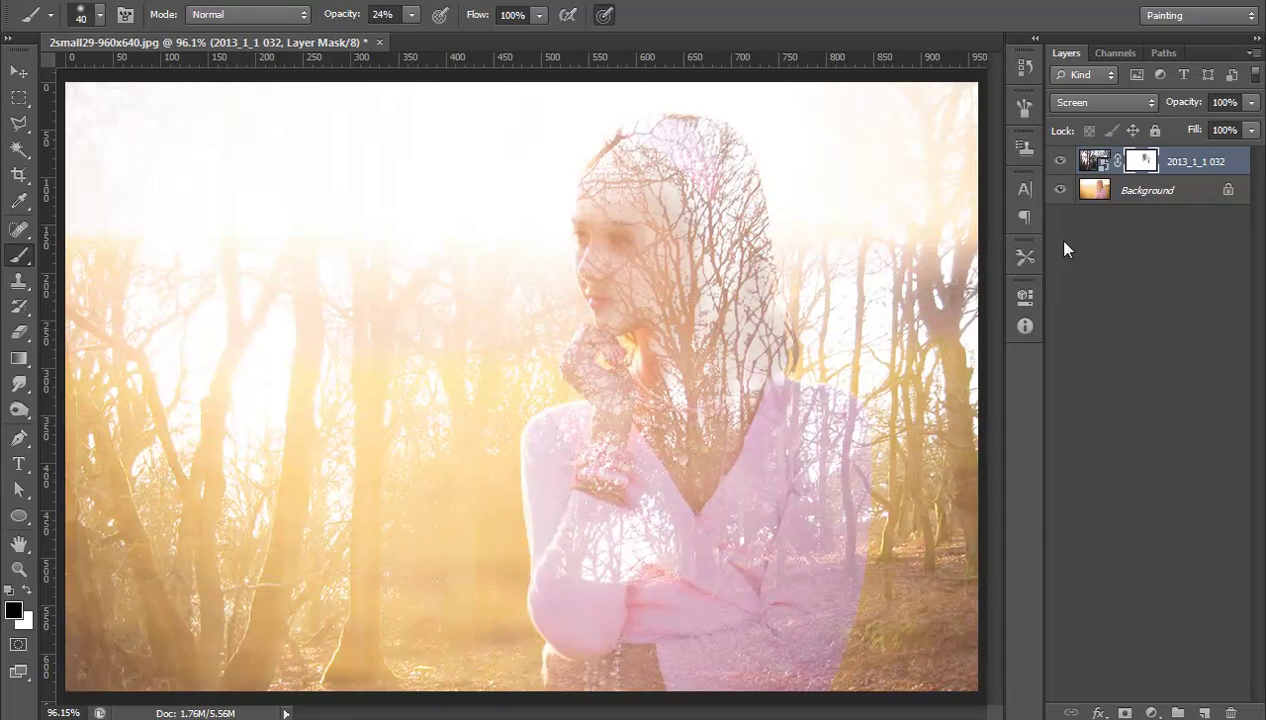
Step: Toggle the tree overlay on and off to compare the portrait with and without trees
{"action": "left_click", "coordinate": [1060, 162]}
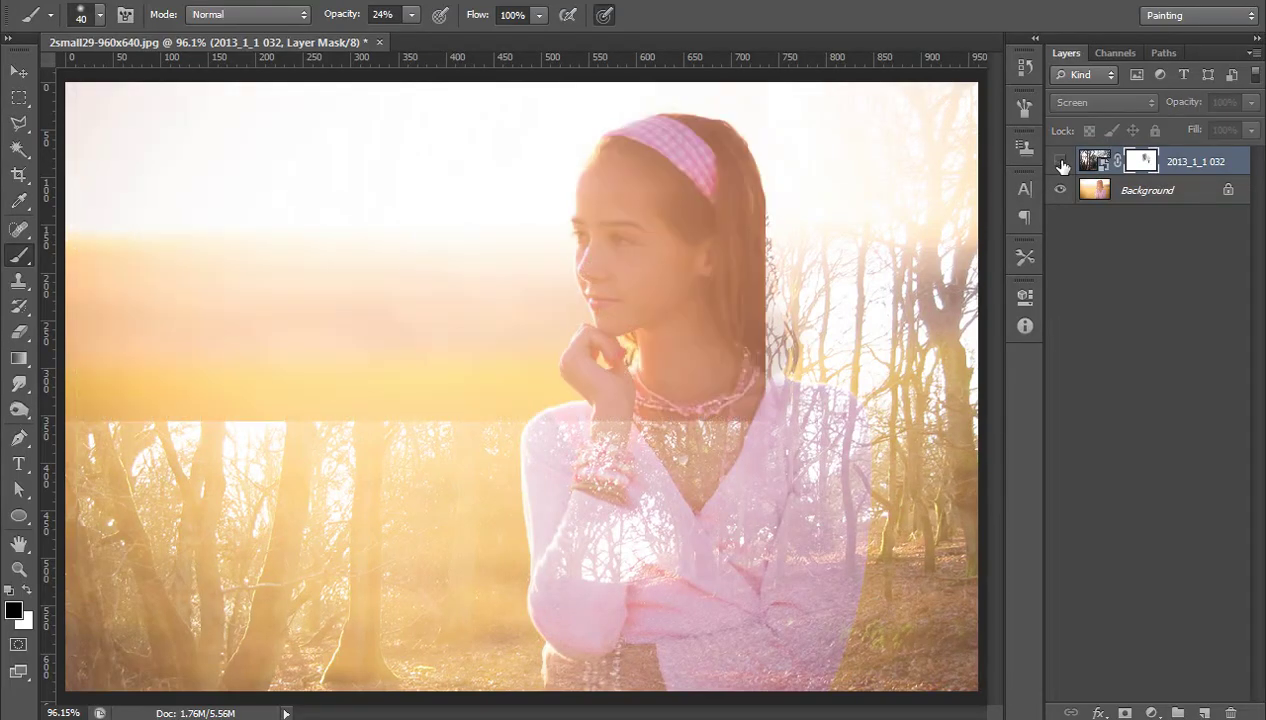
{"action": "left_click", "coordinate": [1060, 162]}
{"action": "left_click", "coordinate": [1060, 162]}
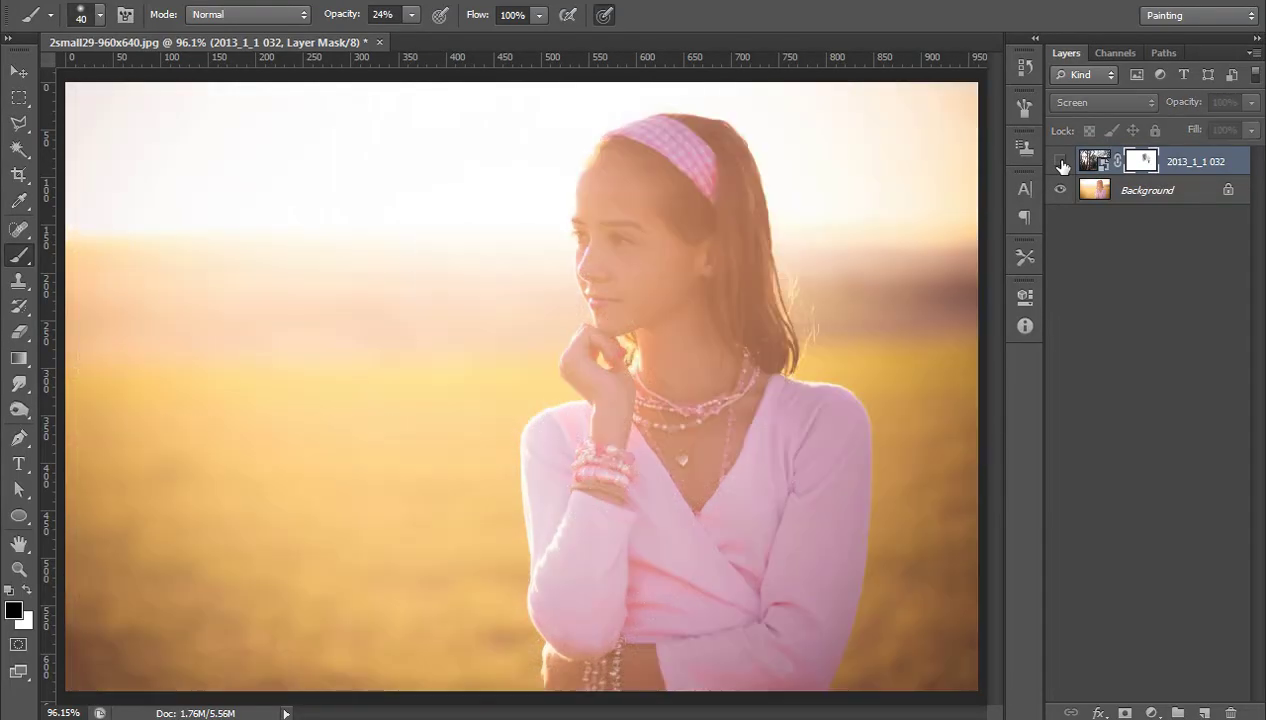
{"action": "left_click", "coordinate": [1060, 162]}
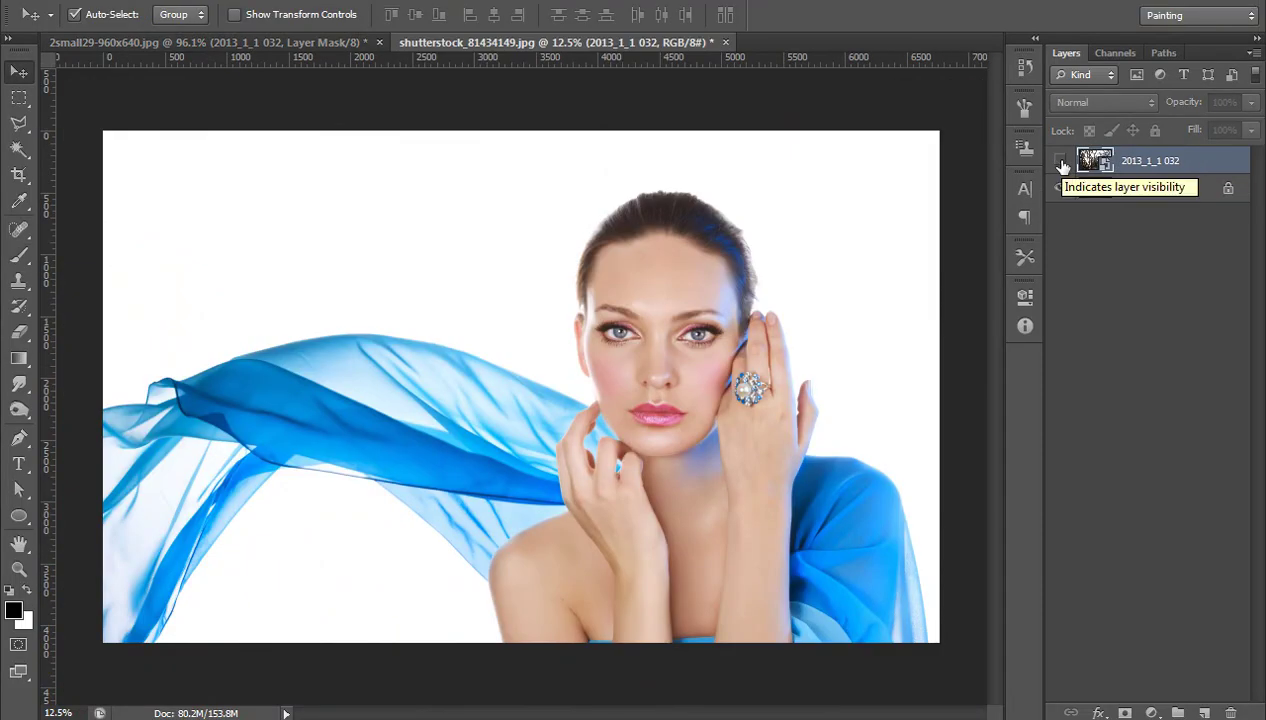
Step: Show the forest layer, screen it over the blue-scarf portrait, reposition it to cover the canvas, and add a white mask
{"action": "left_click", "coordinate": [1088, 266]}
{"action": "left_click", "coordinate": [1061, 161]}
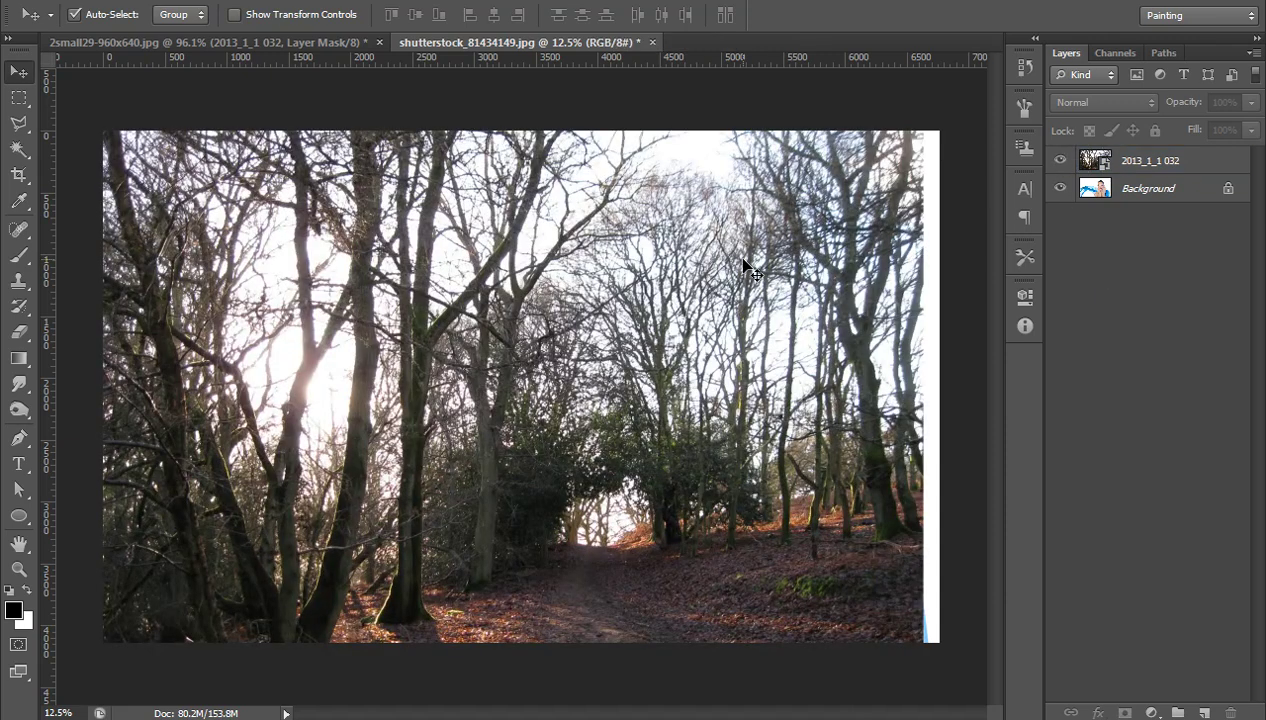
{"action": "left_click_drag", "start_coordinate": [745, 266], "coordinate": [765, 261]}
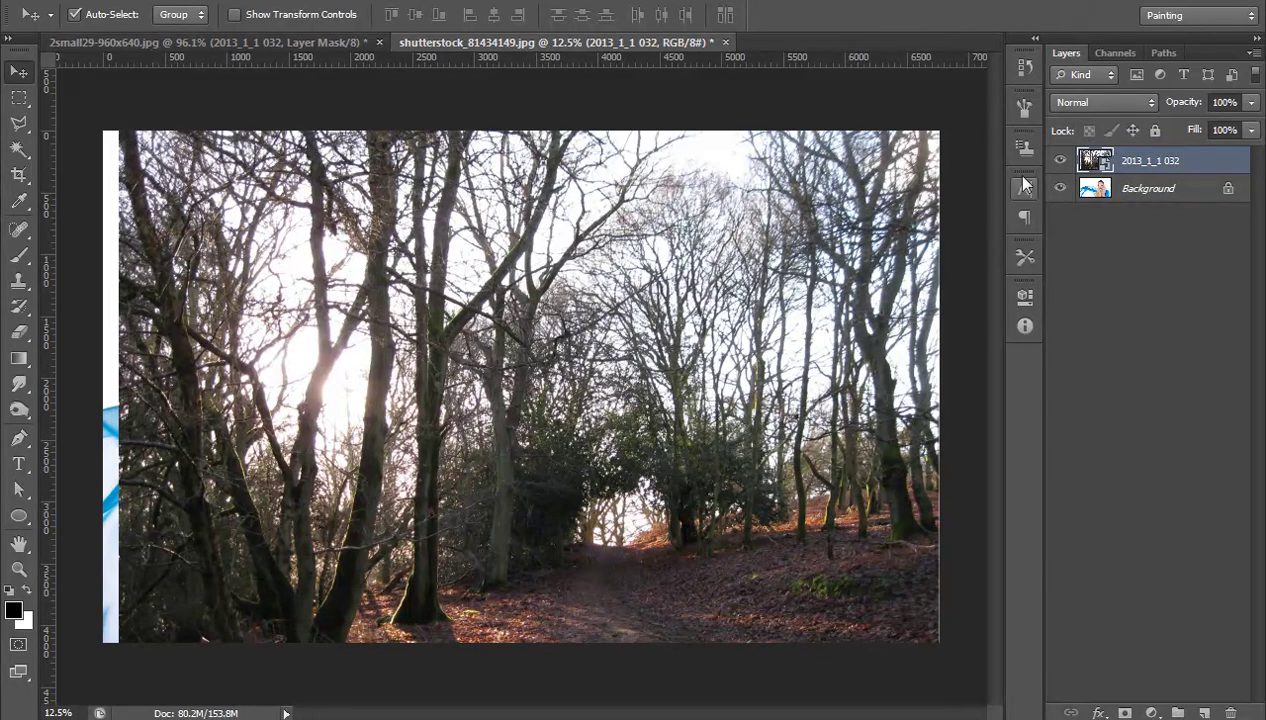
{"action": "left_click", "coordinate": [1070, 104]}
{"action": "left_click", "coordinate": [1073, 283]}
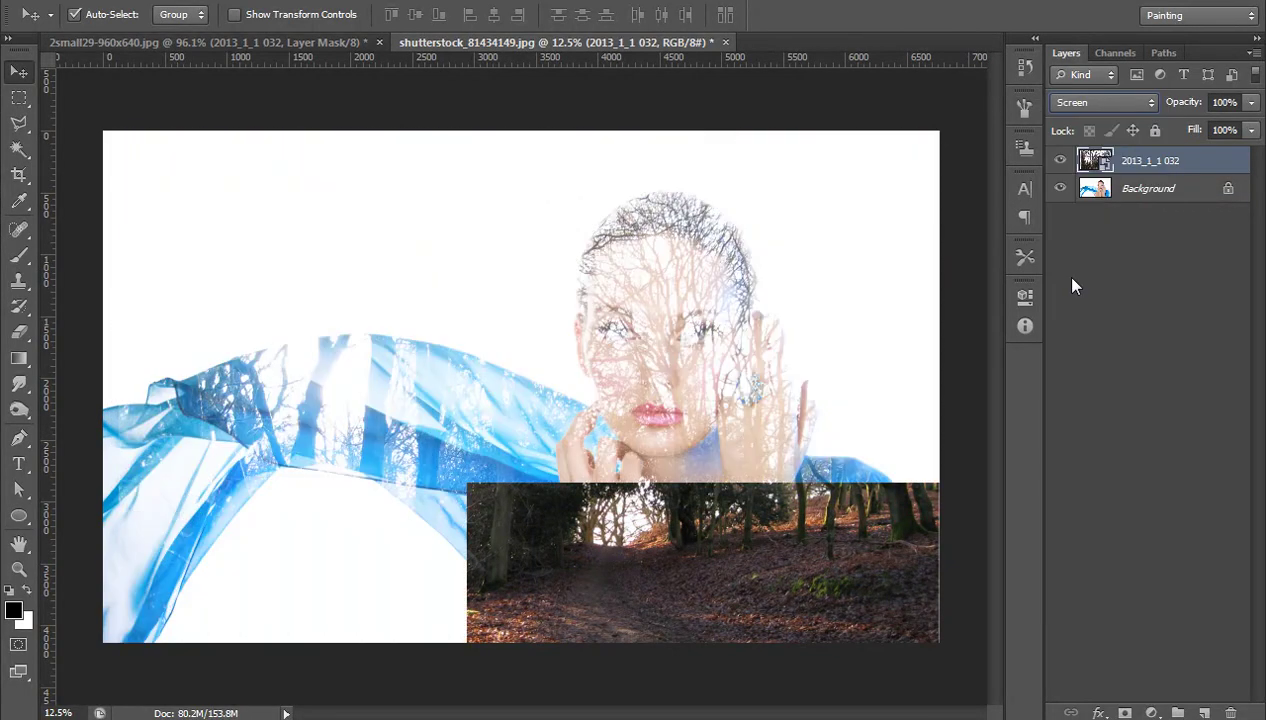
{"action": "left_click_drag", "start_coordinate": [752, 200], "coordinate": [686, 240]}
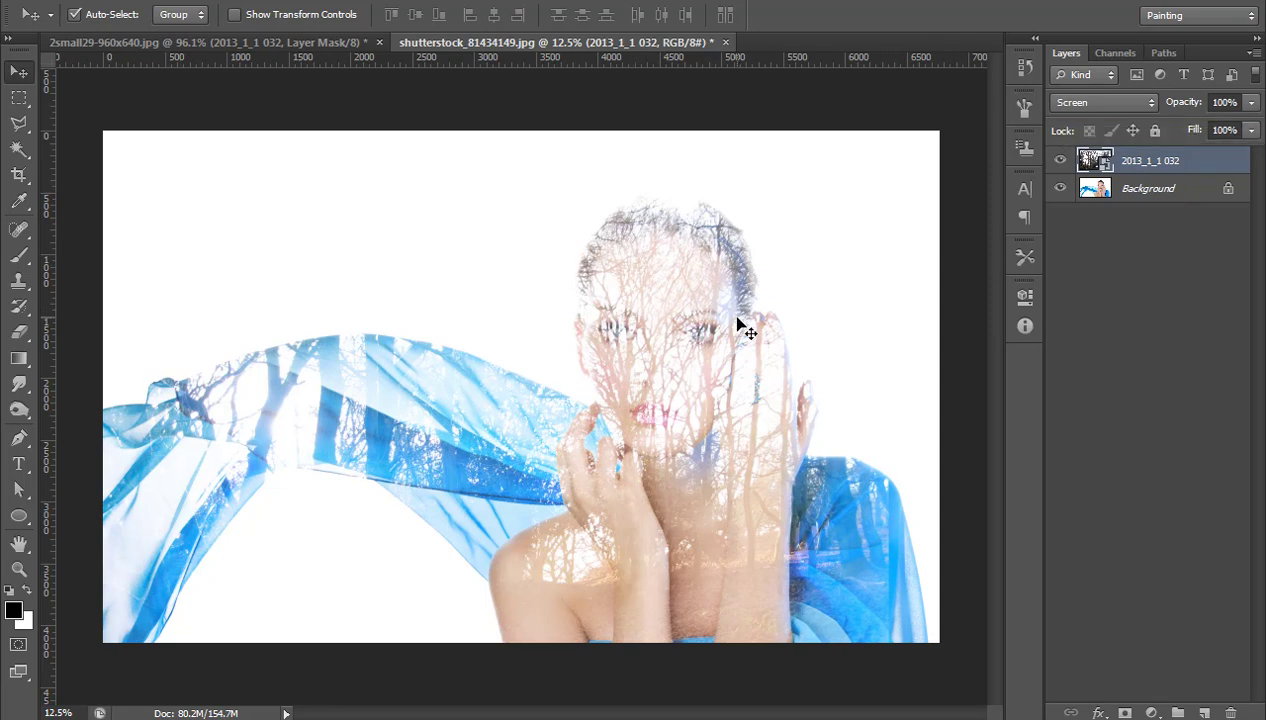
{"action": "left_click", "coordinate": [1125, 713]}
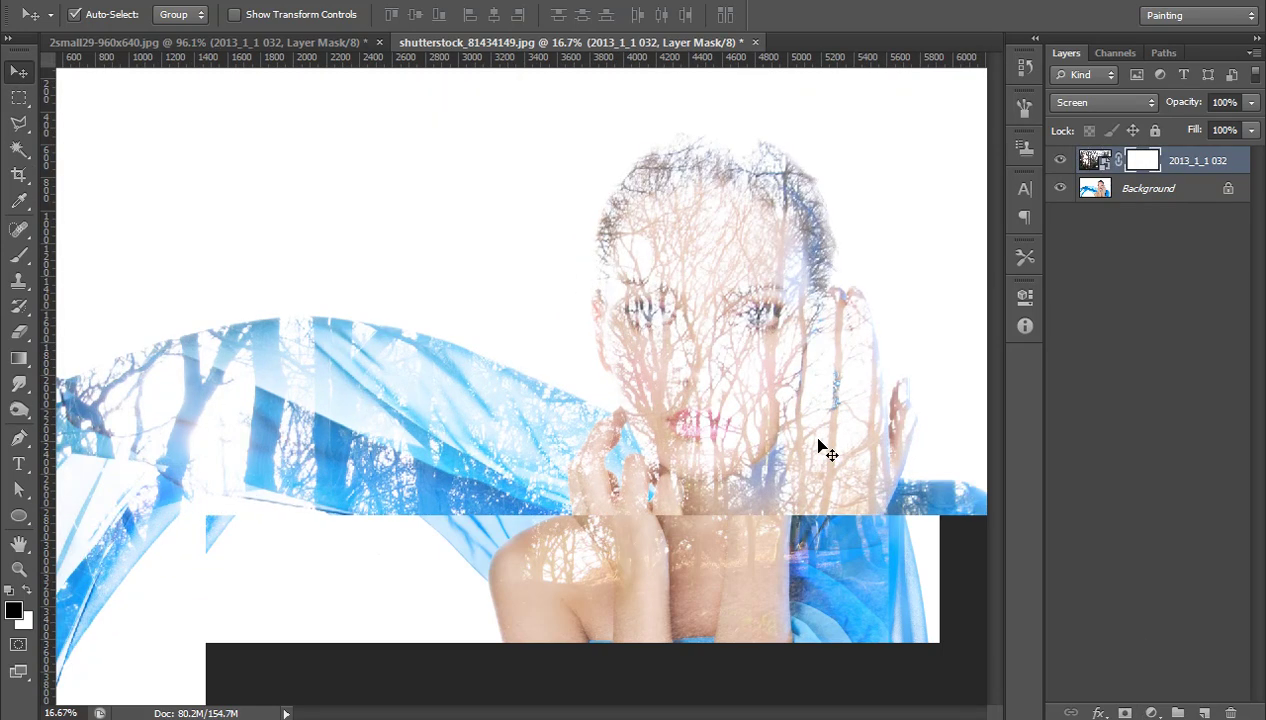
Step: Paint the mask with a size-300 brush at up to 67% opacity to reveal eyes and lips, then fit to window
{"action": "left_click_drag", "start_coordinate": [743, 274], "coordinate": [526, 268]}
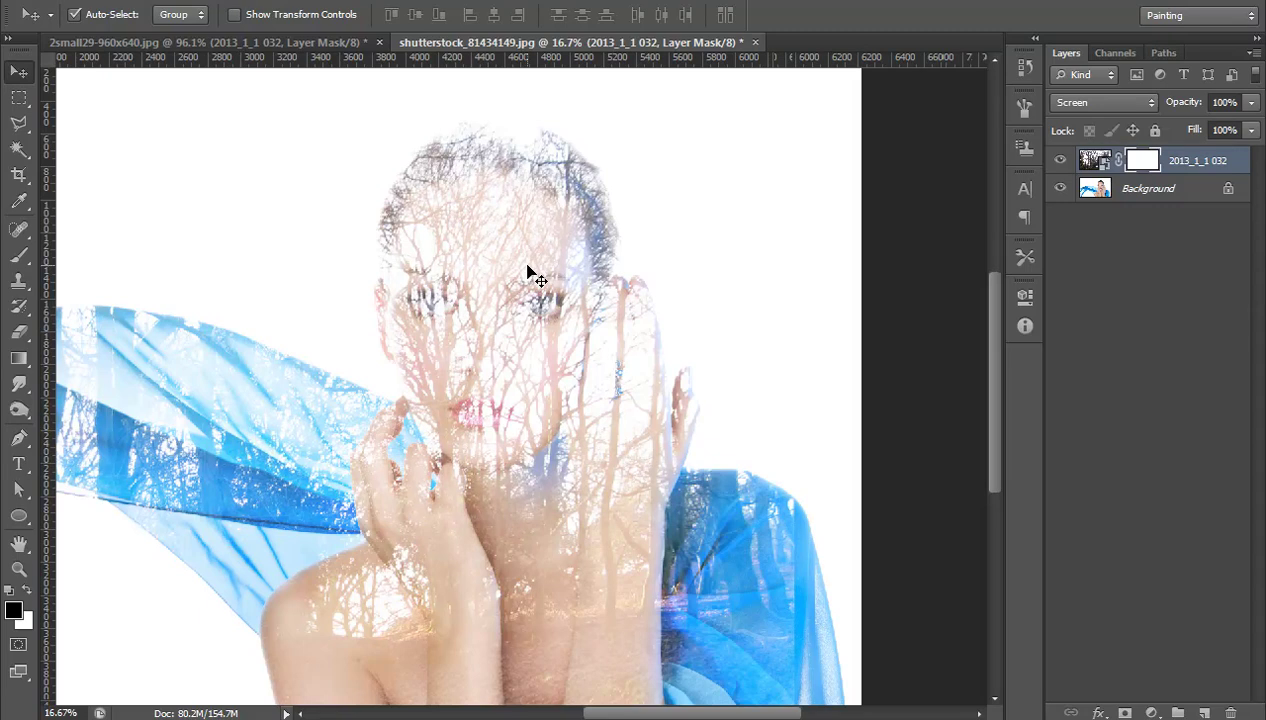
{"action": "key", "text": "b"}
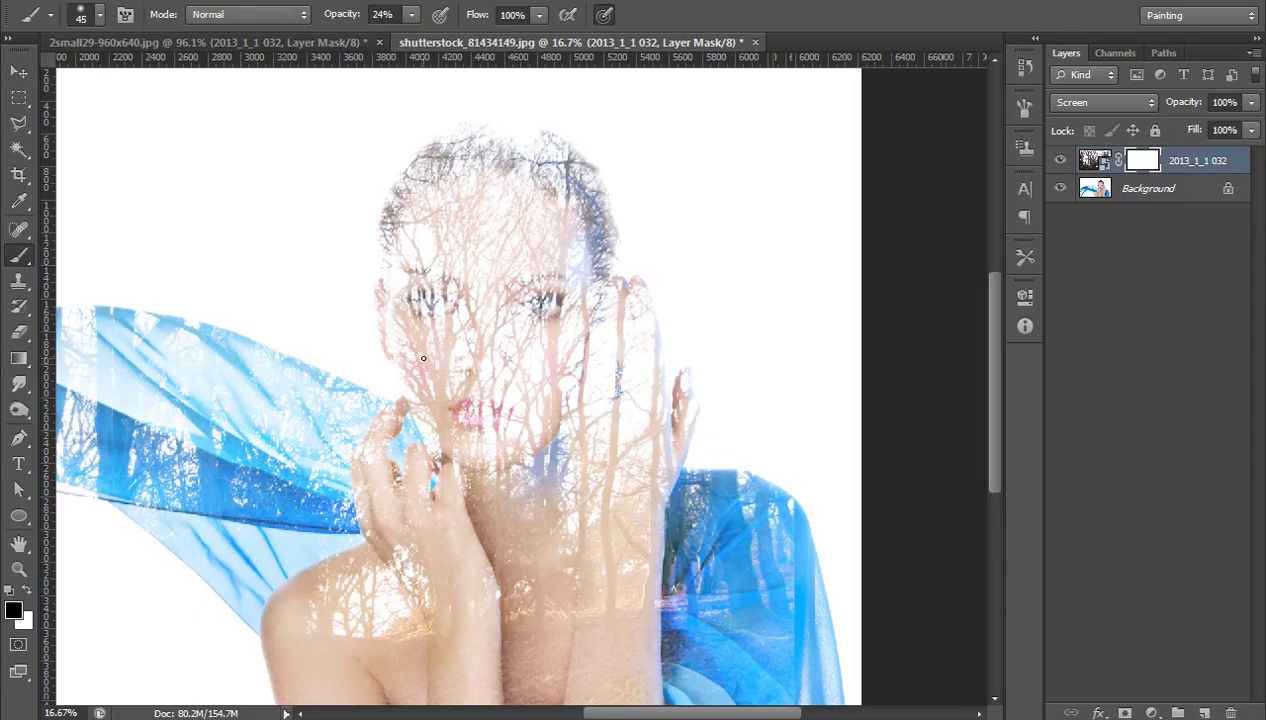
{"action": "key", "text": "bracketright"}
{"action": "key", "text": "bracketright"}
{"action": "key", "text": "bracketright"}
{"action": "key", "text": "bracketright"}
{"action": "key", "text": "bracketright"}
{"action": "key", "text": "bracketright"}
{"action": "key", "text": "bracketright"}
{"action": "key", "text": "bracketright"}
{"action": "key", "text": "bracketright"}
{"action": "key", "text": "bracketright"}
{"action": "key", "text": "bracketright"}
{"action": "key", "text": "bracketright"}
{"action": "mouse_move", "coordinate": [431, 318]}
{"action": "left_mouse_down"}
{"action": "mouse_move", "coordinate": [438, 288]}
{"action": "mouse_move", "coordinate": [444, 342]}
{"action": "mouse_move", "coordinate": [478, 376]}
{"action": "mouse_move", "coordinate": [480, 404]}
{"action": "mouse_move", "coordinate": [446, 415]}
{"action": "mouse_move", "coordinate": [543, 376]}
{"action": "left_mouse_up"}
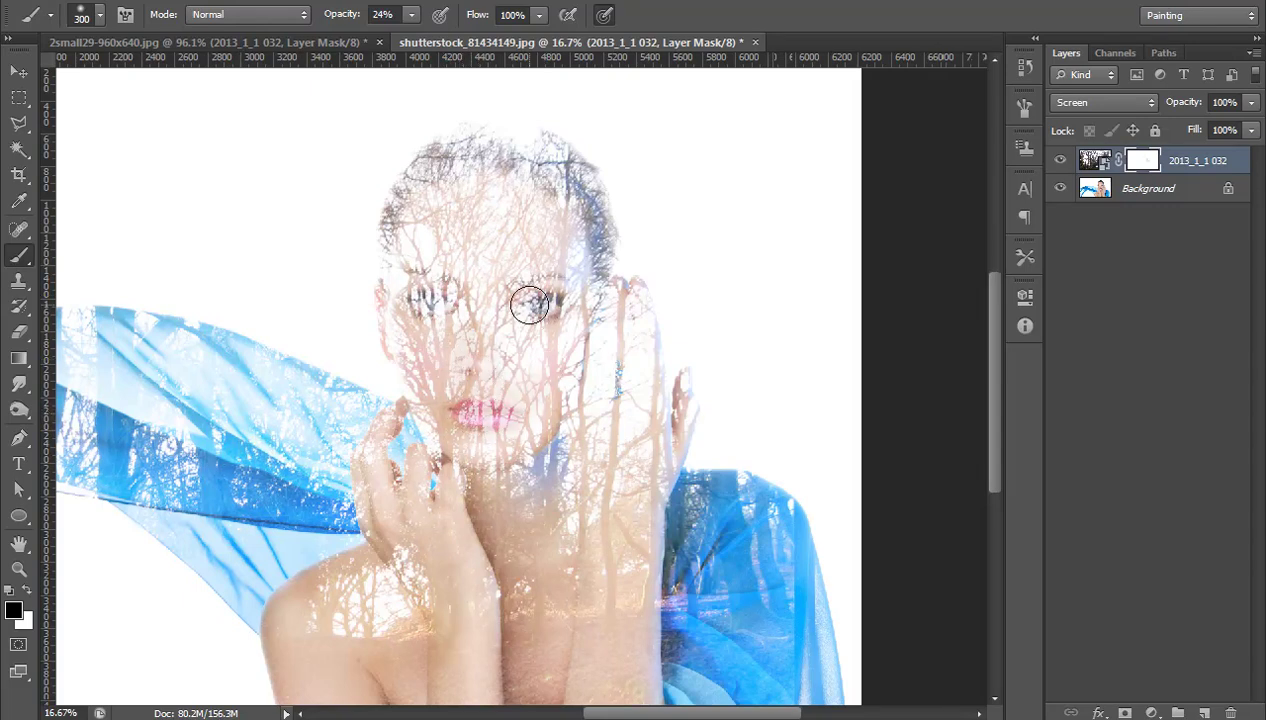
{"action": "mouse_move", "coordinate": [529, 305]}
{"action": "left_mouse_down"}
{"action": "mouse_move", "coordinate": [499, 299]}
{"action": "mouse_move", "coordinate": [542, 301]}
{"action": "mouse_move", "coordinate": [523, 290]}
{"action": "mouse_move", "coordinate": [432, 311]}
{"action": "mouse_move", "coordinate": [460, 311]}
{"action": "mouse_move", "coordinate": [410, 281]}
{"action": "mouse_move", "coordinate": [452, 306]}
{"action": "mouse_move", "coordinate": [448, 295]}
{"action": "mouse_move", "coordinate": [461, 379]}
{"action": "mouse_move", "coordinate": [486, 374]}
{"action": "mouse_move", "coordinate": [493, 403]}
{"action": "mouse_move", "coordinate": [489, 293]}
{"action": "mouse_move", "coordinate": [505, 331]}
{"action": "mouse_move", "coordinate": [487, 358]}
{"action": "left_mouse_up"}
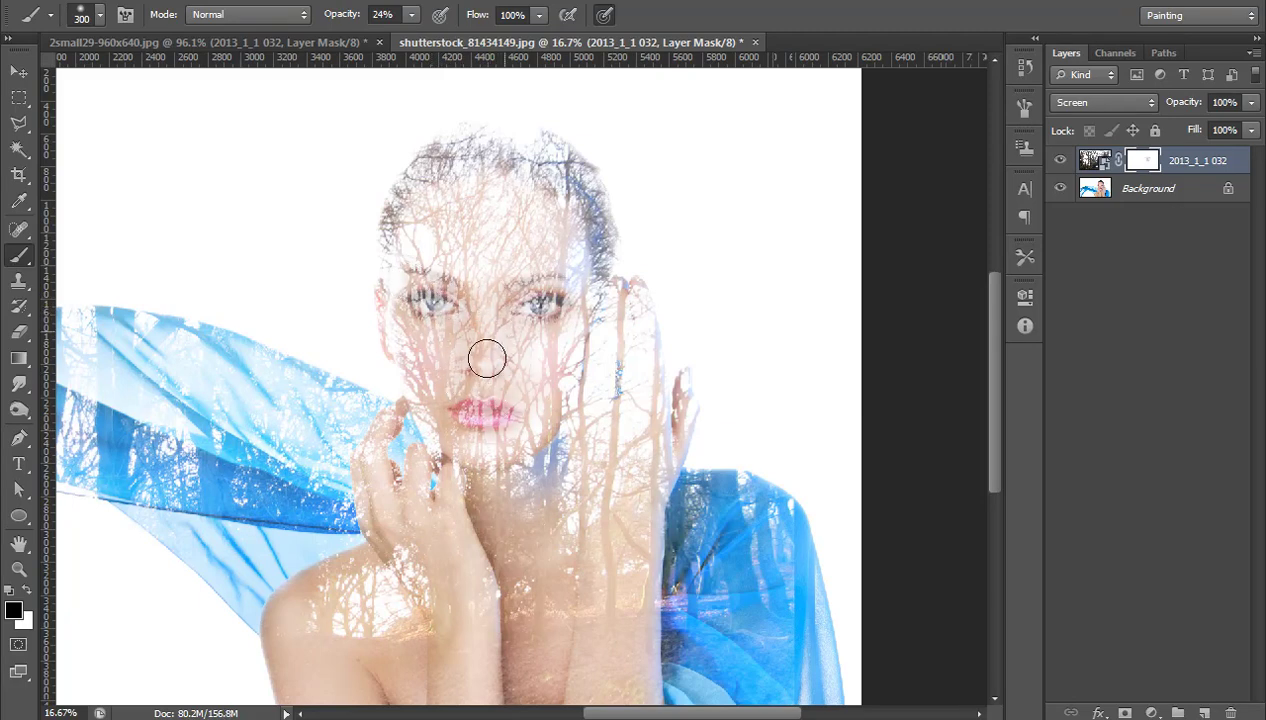
{"action": "left_click_drag", "start_coordinate": [338, 15], "coordinate": [390, 27]}
{"action": "mouse_move", "coordinate": [432, 294]}
{"action": "left_mouse_down"}
{"action": "mouse_move", "coordinate": [513, 452]}
{"action": "mouse_move", "coordinate": [497, 416]}
{"action": "mouse_move", "coordinate": [456, 404]}
{"action": "mouse_move", "coordinate": [552, 348]}
{"action": "mouse_move", "coordinate": [555, 298]}
{"action": "mouse_move", "coordinate": [519, 303]}
{"action": "left_mouse_up"}
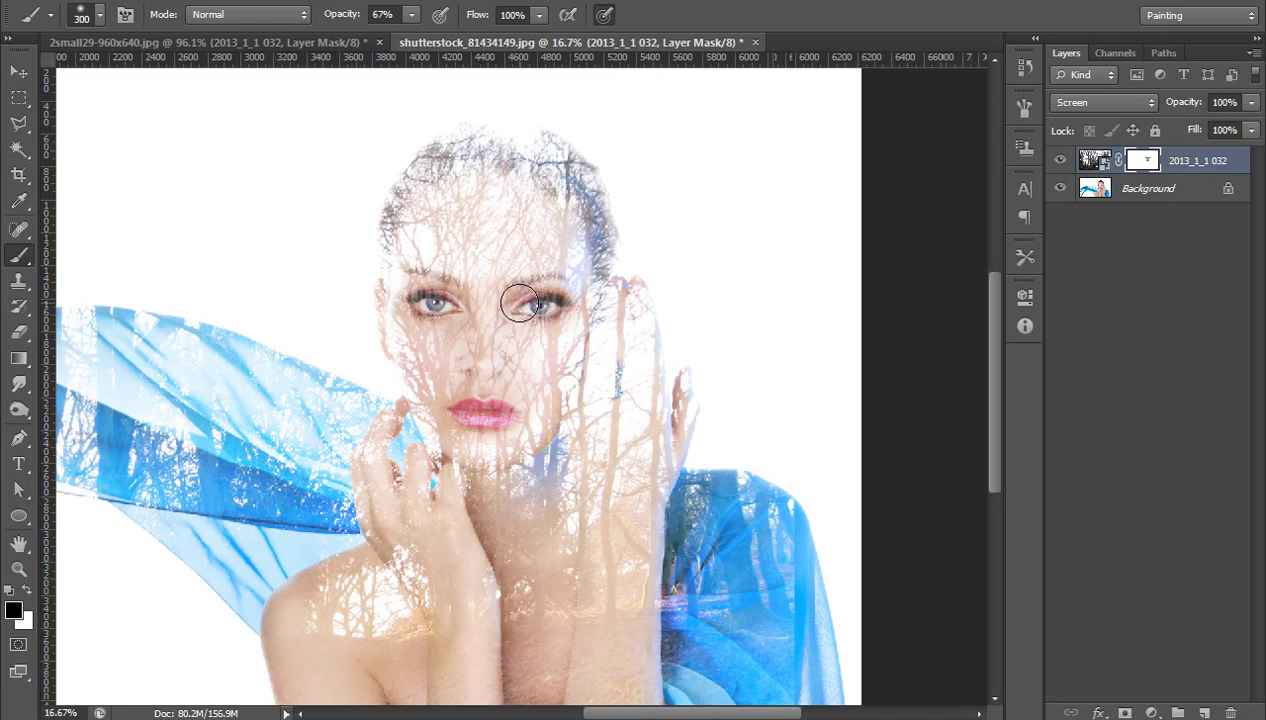
{"action": "key", "text": "ctrl+0"}
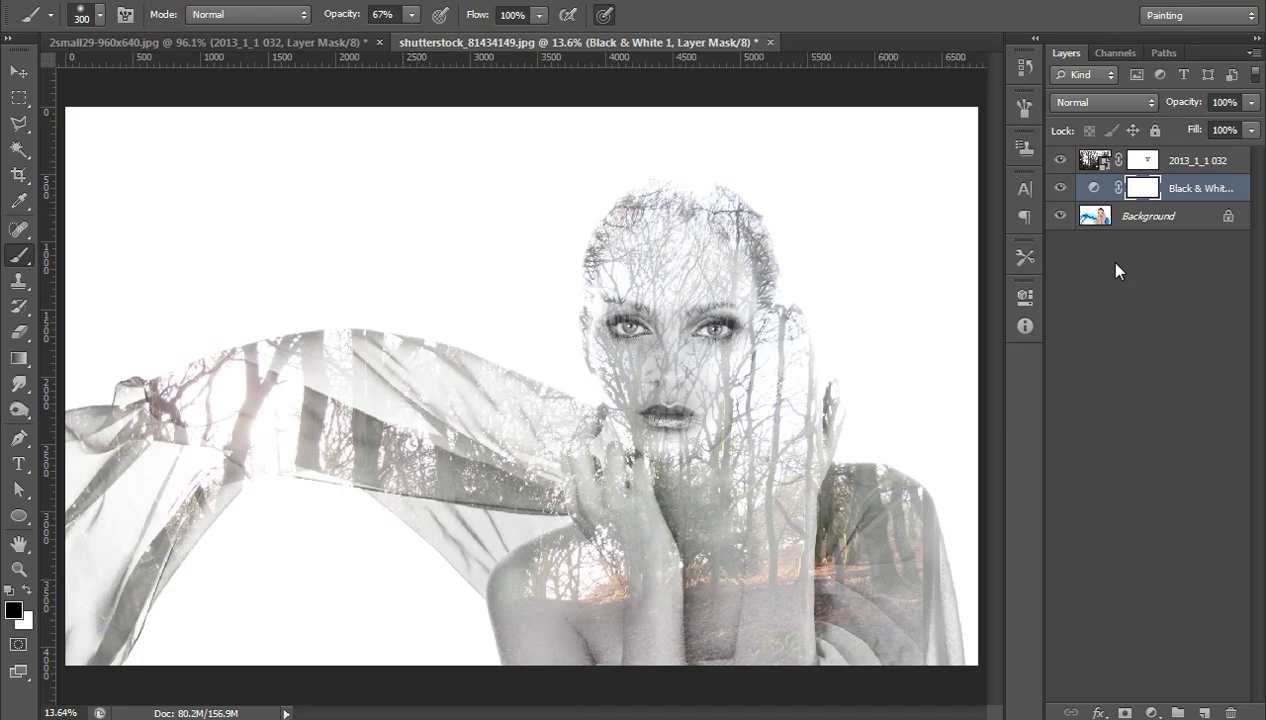
Step: Delete the old Black & White 1 layer and add a new Black & White adjustment
{"action": "left_click", "coordinate": [1060, 188]}
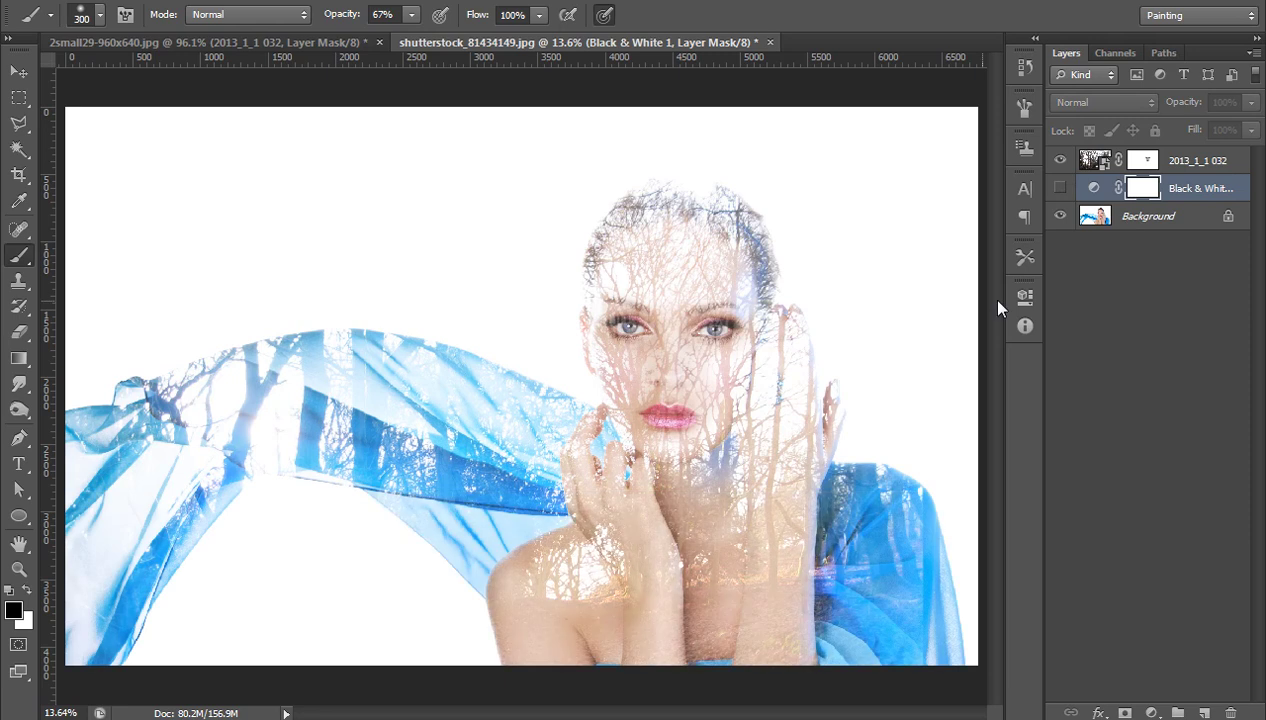
{"action": "key", "text": "Delete"}
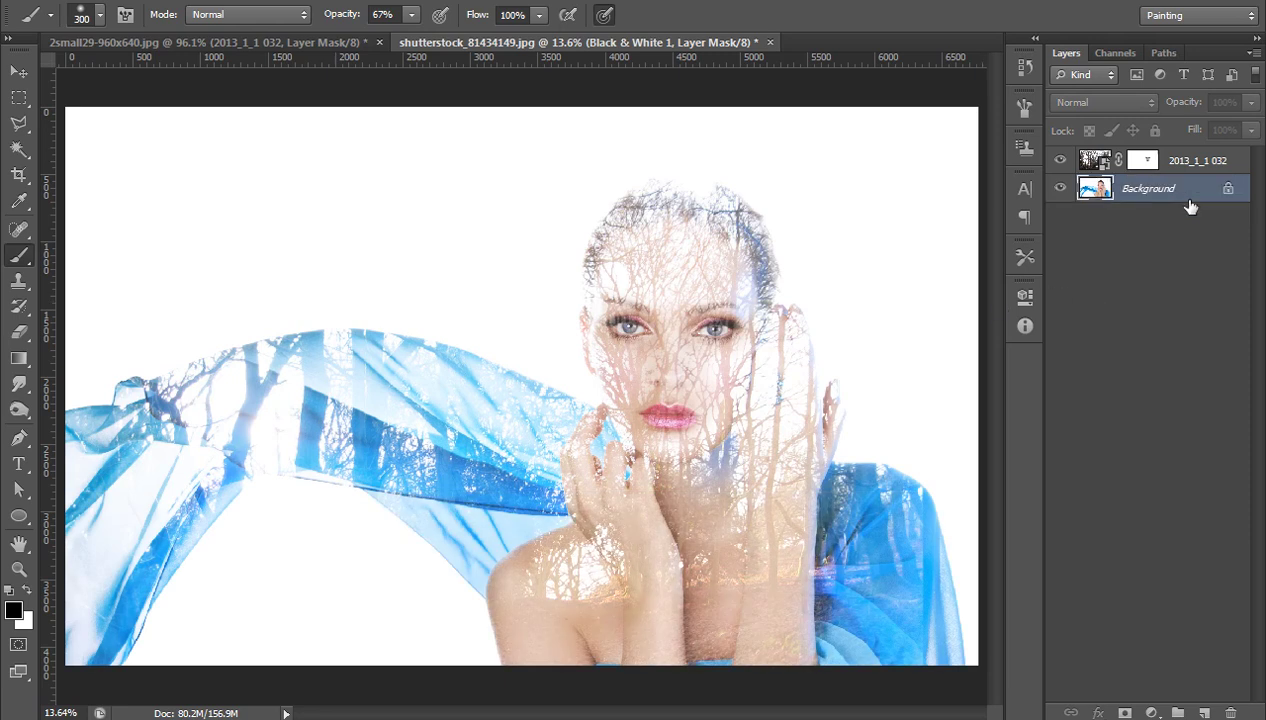
{"action": "left_click", "coordinate": [1152, 713]}
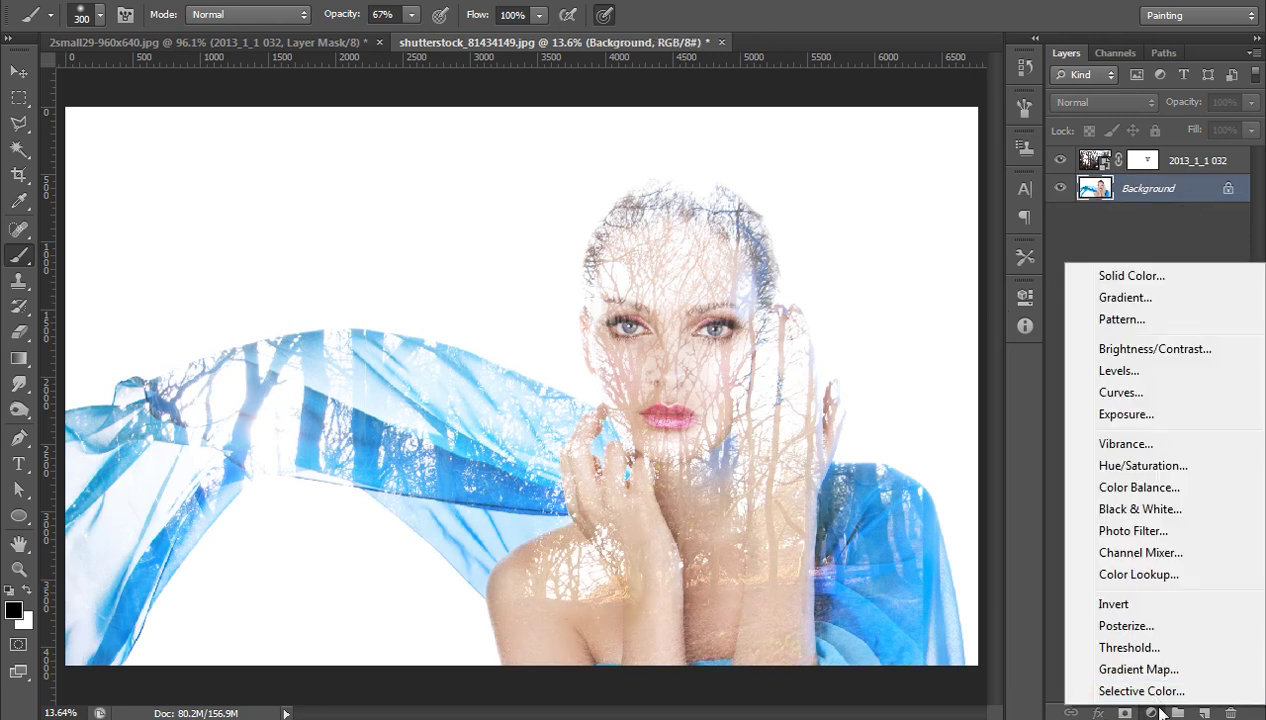
{"action": "left_click", "coordinate": [1140, 508]}
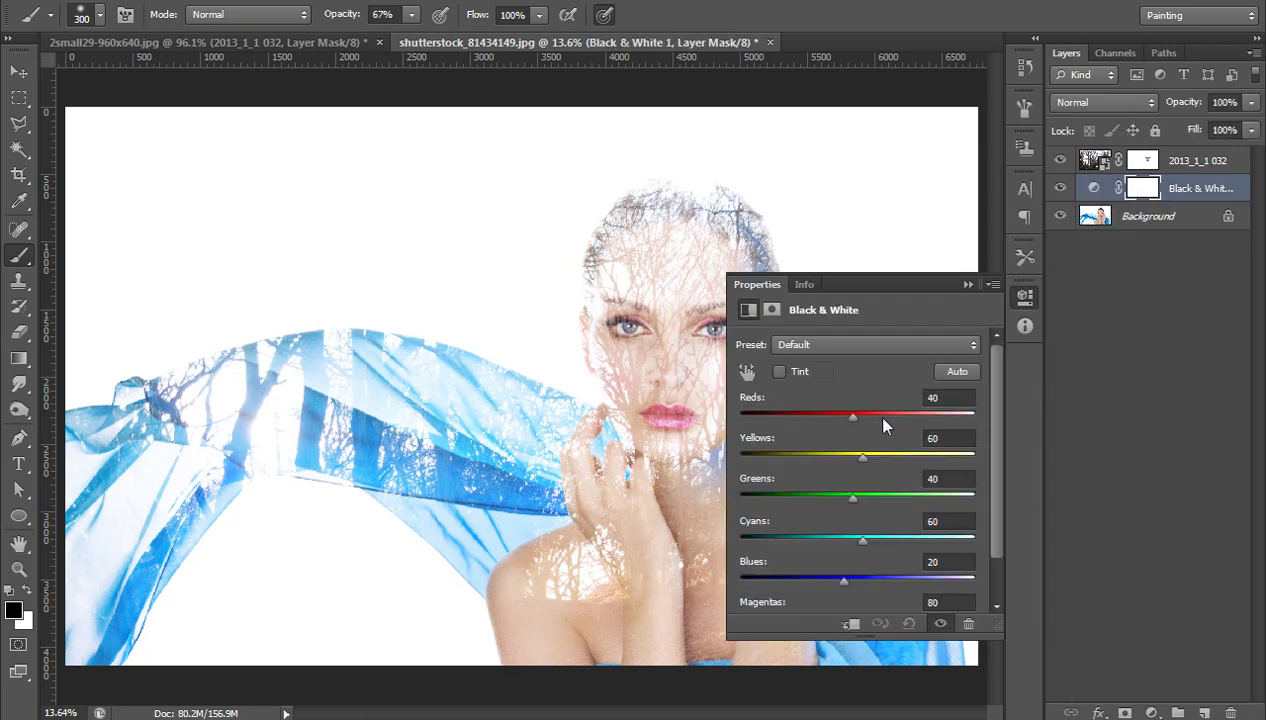
Step: Set Reds to -7 and Cyans to 98, then toggle the adjustment off and back on to compare
{"action": "left_click_drag", "start_coordinate": [854, 412], "coordinate": [831, 414]}
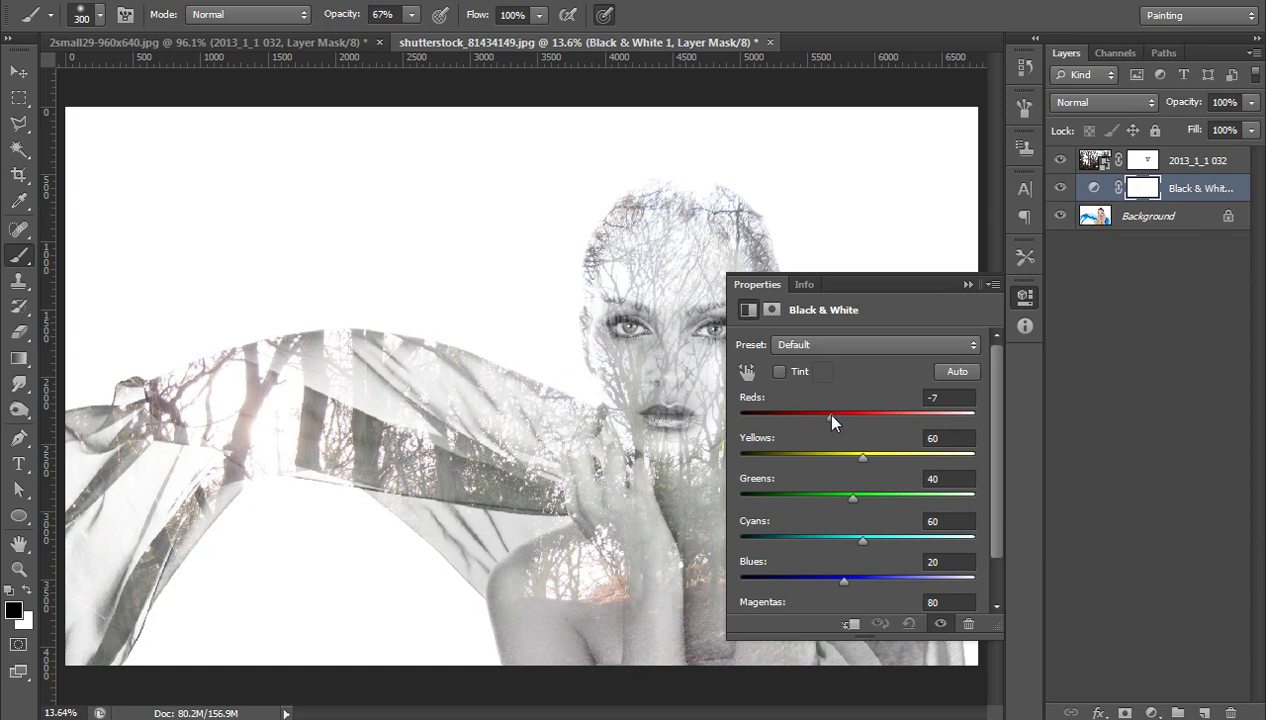
{"action": "mouse_move", "coordinate": [861, 548]}
{"action": "left_mouse_down"}
{"action": "mouse_move", "coordinate": [838, 538]}
{"action": "mouse_move", "coordinate": [877, 535]}
{"action": "left_mouse_up"}
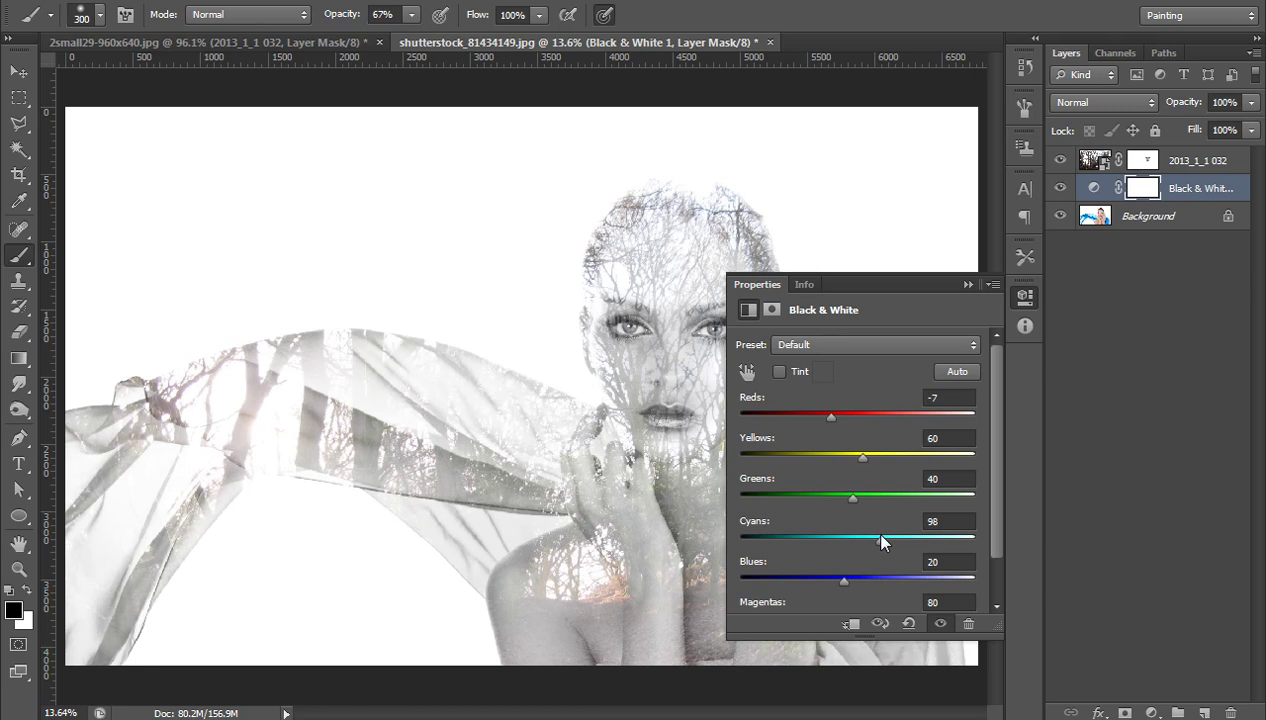
{"action": "left_click", "coordinate": [967, 285]}
{"action": "left_click", "coordinate": [1061, 189]}
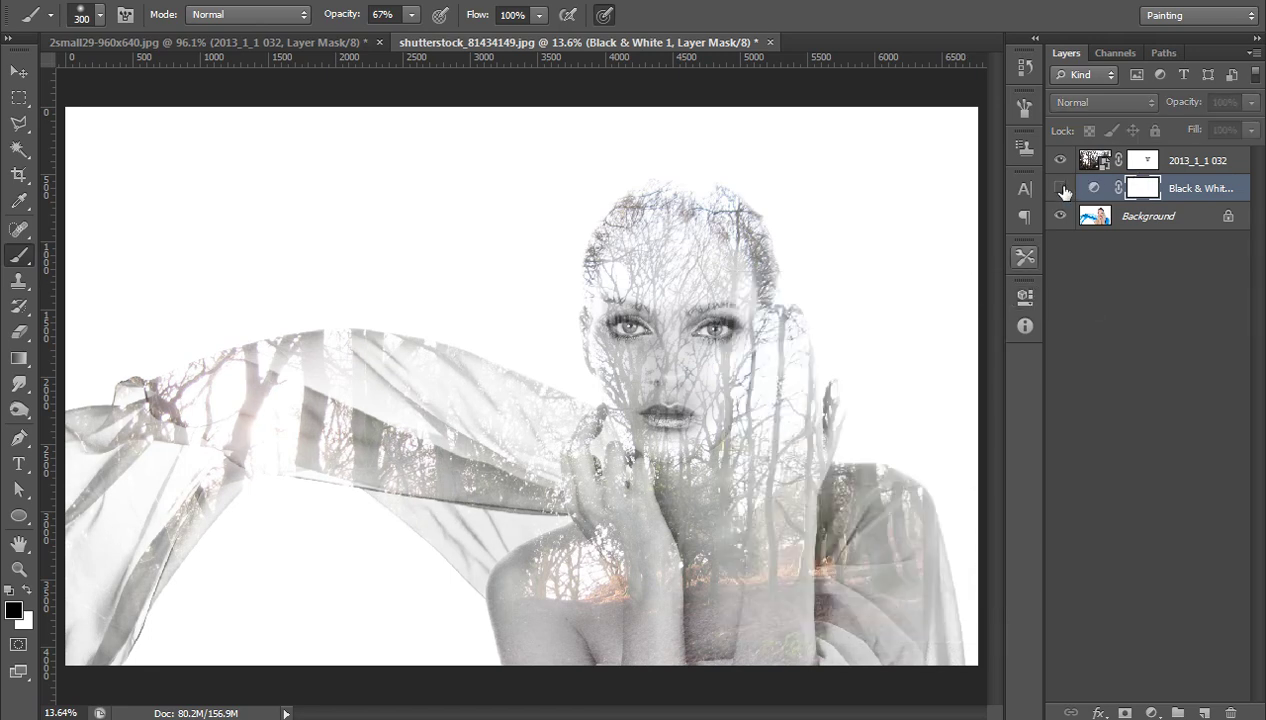
{"action": "left_click", "coordinate": [1061, 189]}
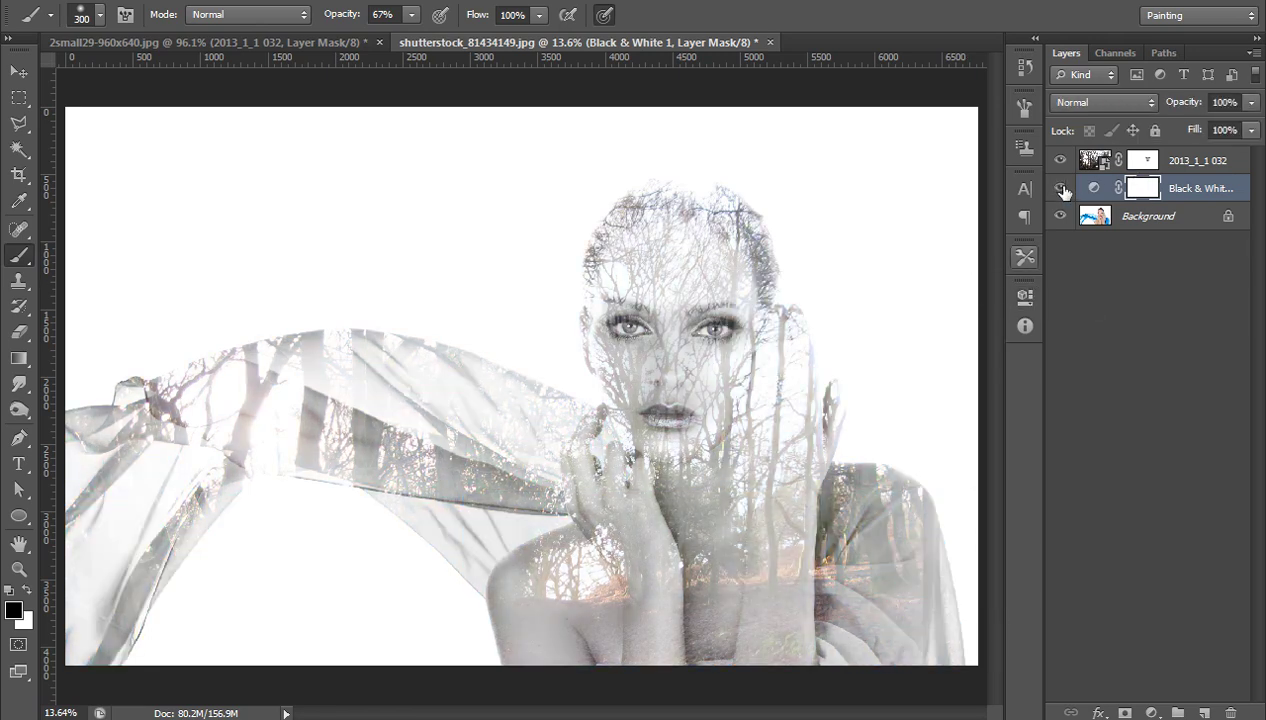